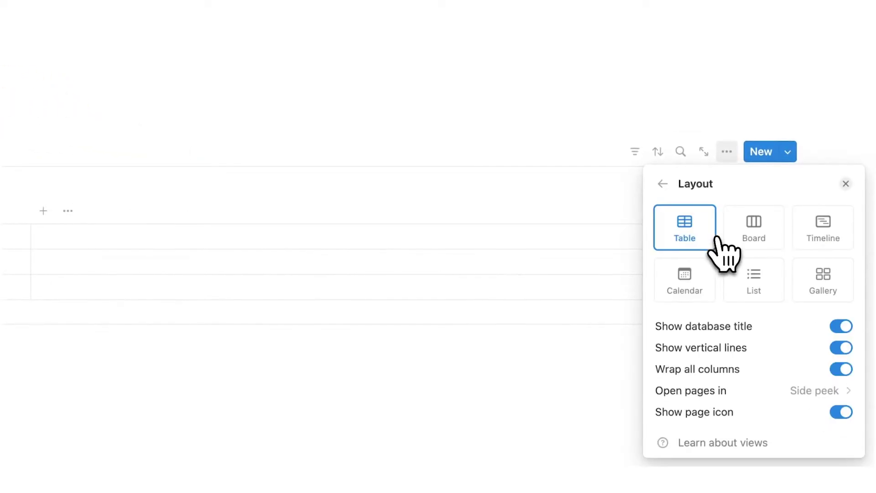
# - Switch the workout database to a Calendar layout and turn off its database title
pyautogui.click(706, 277)
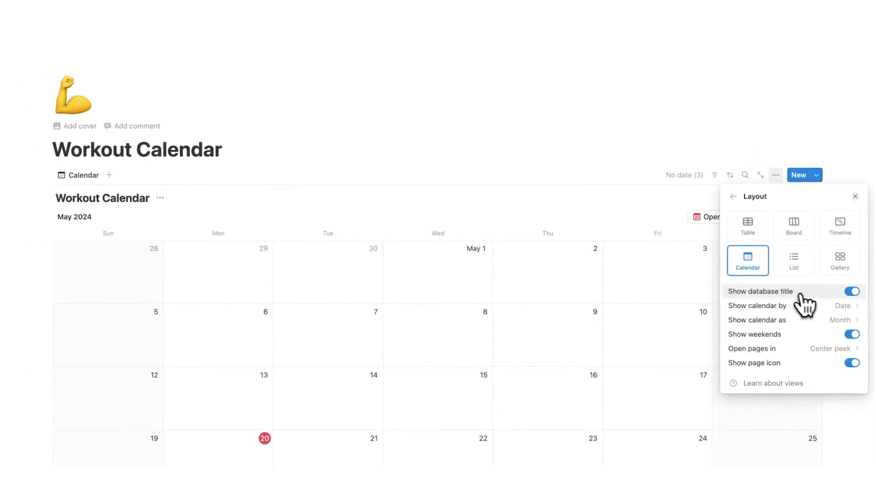
pyautogui.click(851, 291)
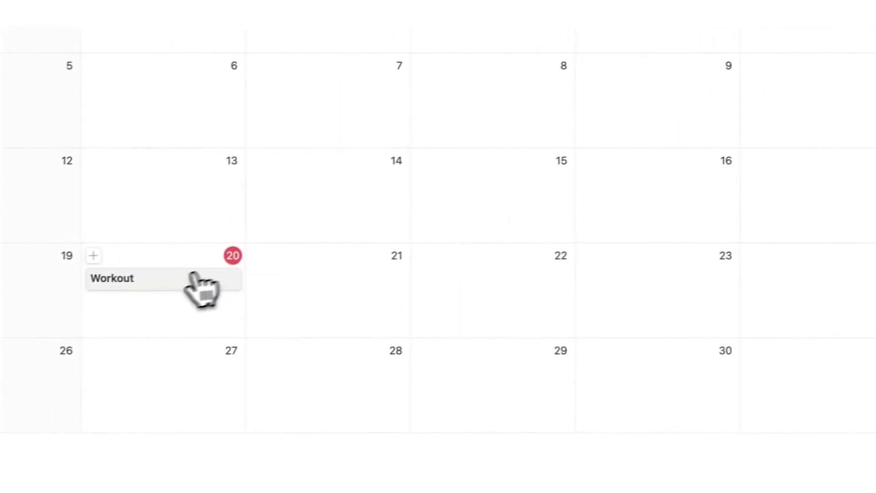
# - Open the May 20 Workout entry's page, then return to the calendar
pyautogui.click(759, 234)
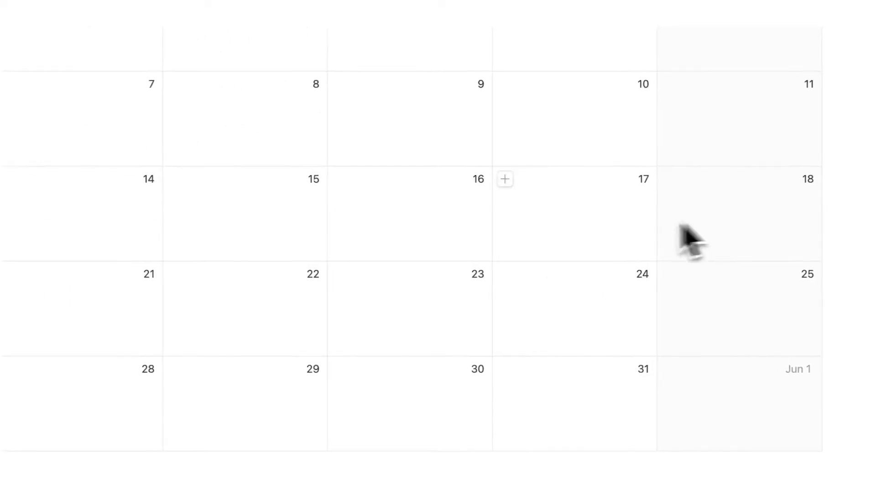
pyautogui.click(191, 382)
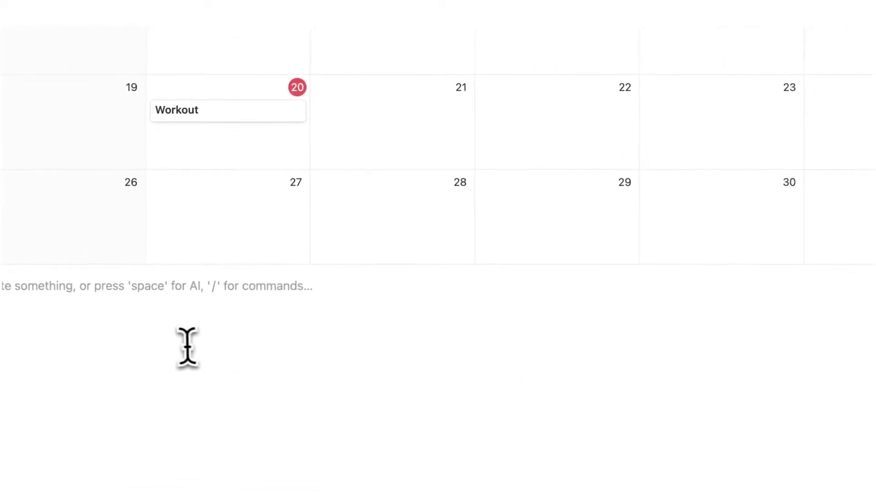
pyautogui.scroll(5, 220, 229)
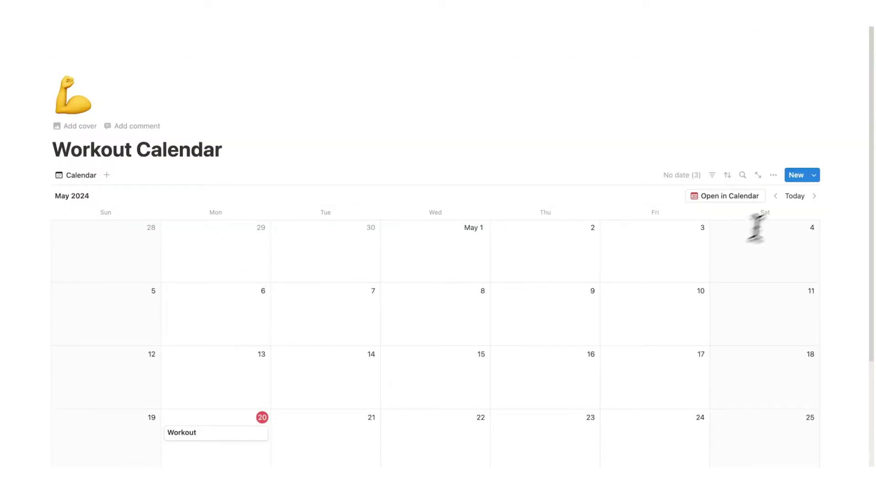
# - Start a new database template and give it a plain icon
pyautogui.click(814, 175)
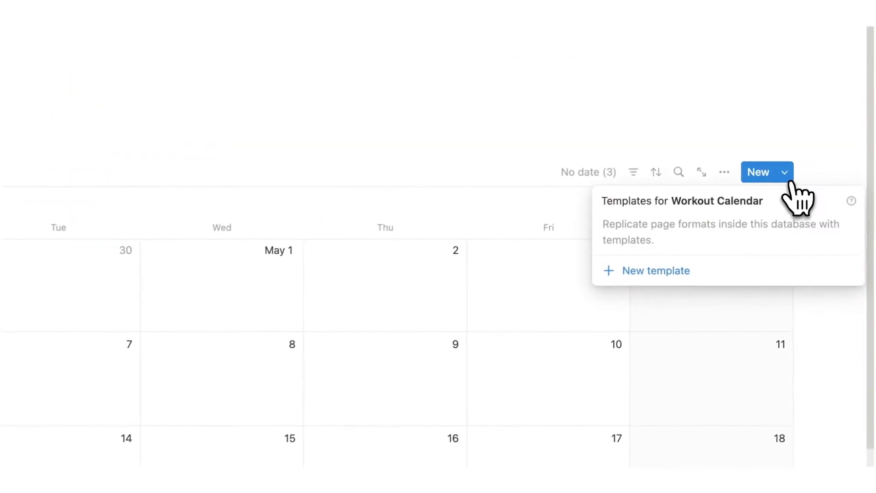
pyautogui.click(680, 274)
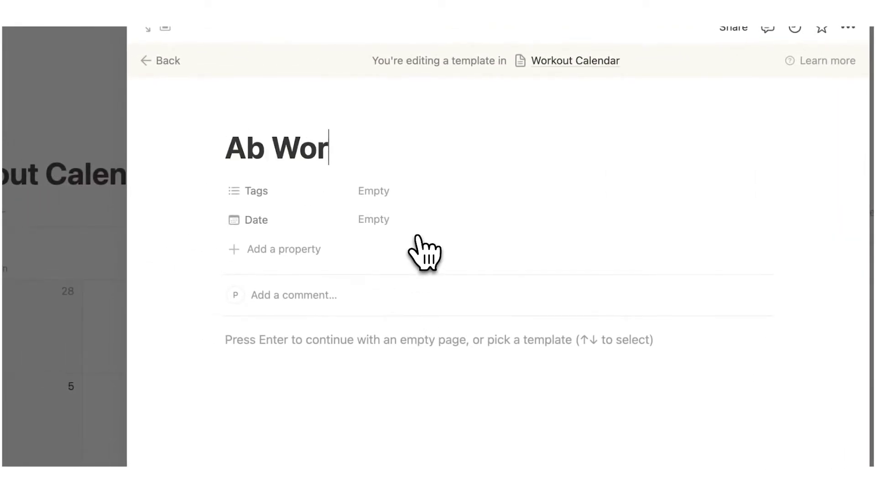
pyautogui.click(265, 113)
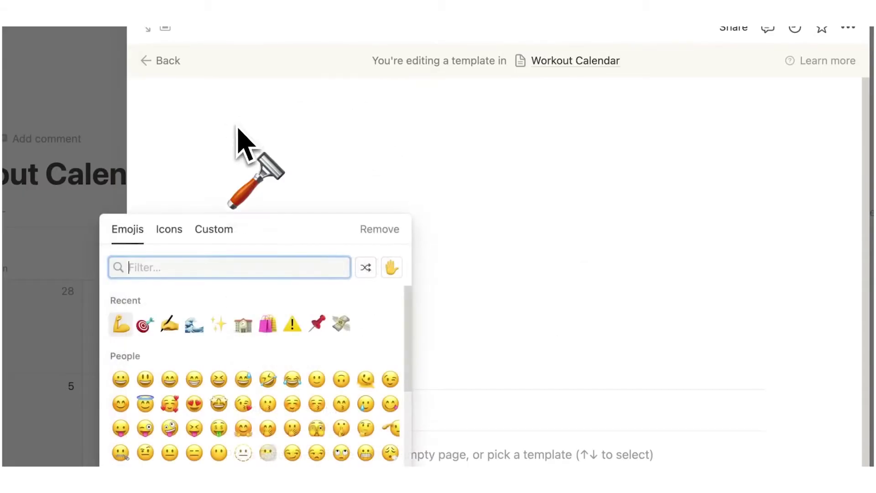
pyautogui.click(158, 229)
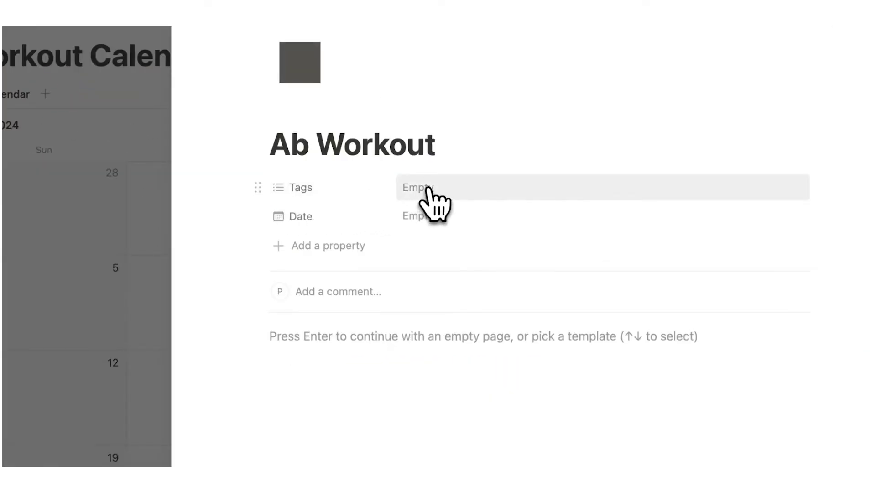
# - Tag the template 'Ab Workout' and add a to-do list block
pyautogui.click(427, 191)
pyautogui.write('Ab')
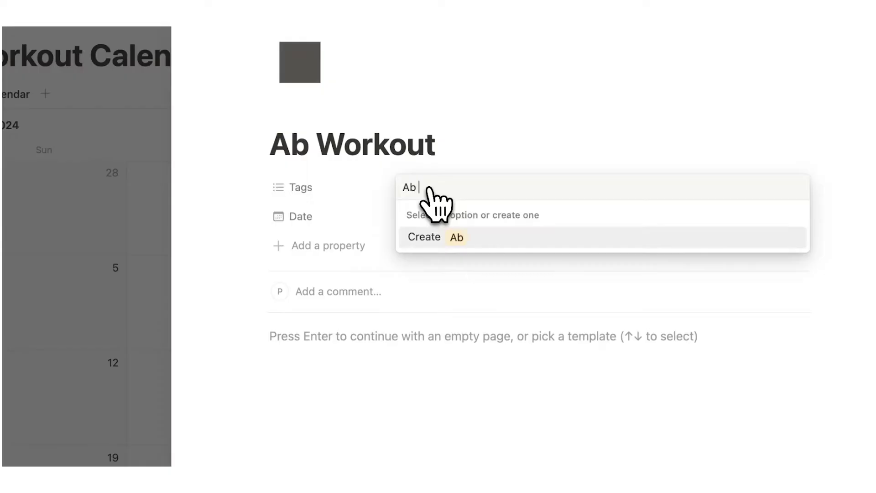
pyautogui.write(' Workou')
pyautogui.write('t')
pyautogui.press('Return')
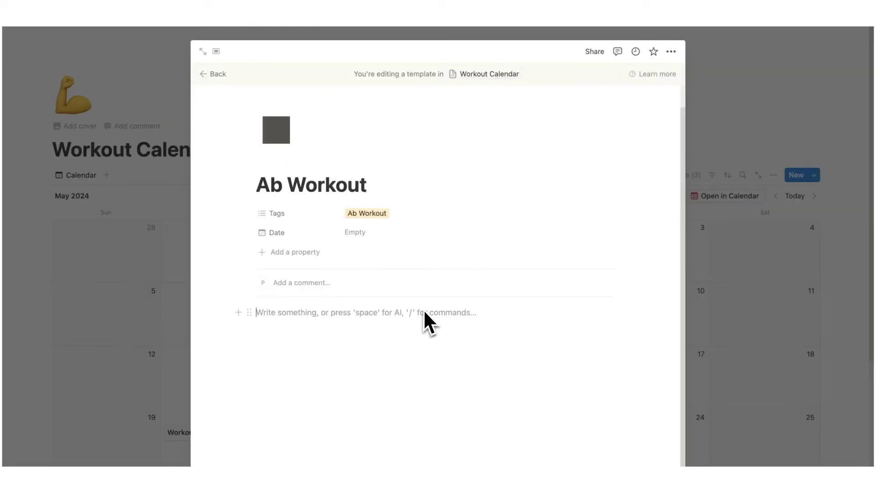
pyautogui.write('/')
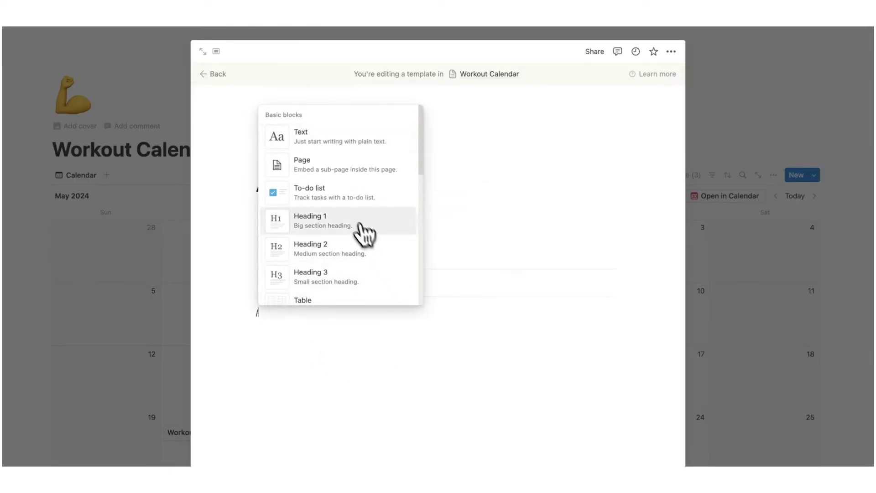
pyautogui.click(334, 200)
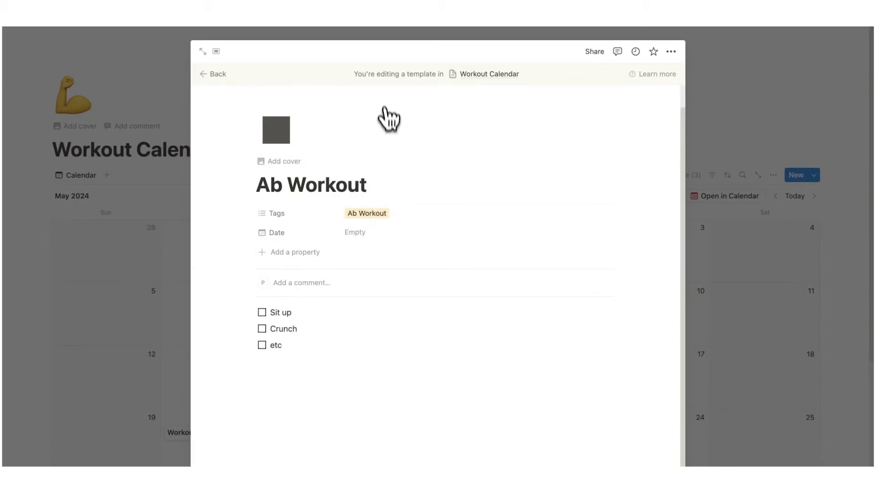
# - Close the template and delete the Workout entry from the calendar
pyautogui.click(760, 267)
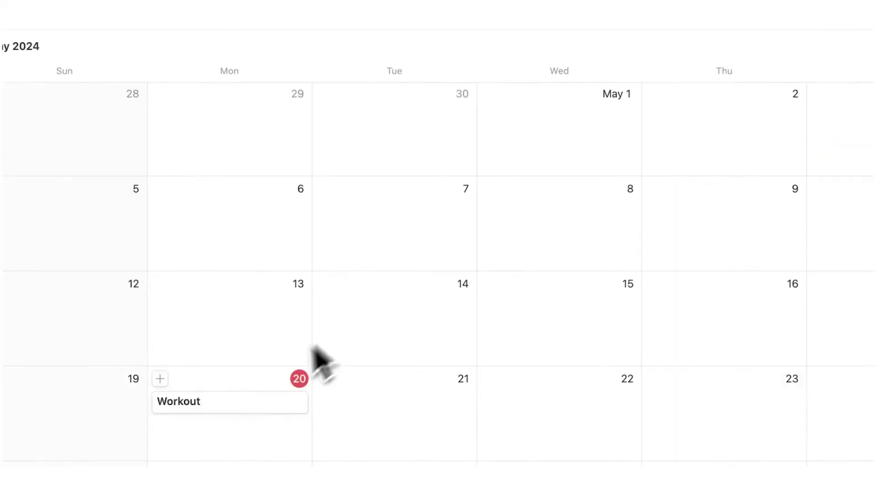
pyautogui.rightClick(230, 437)
pyautogui.click(347, 108)
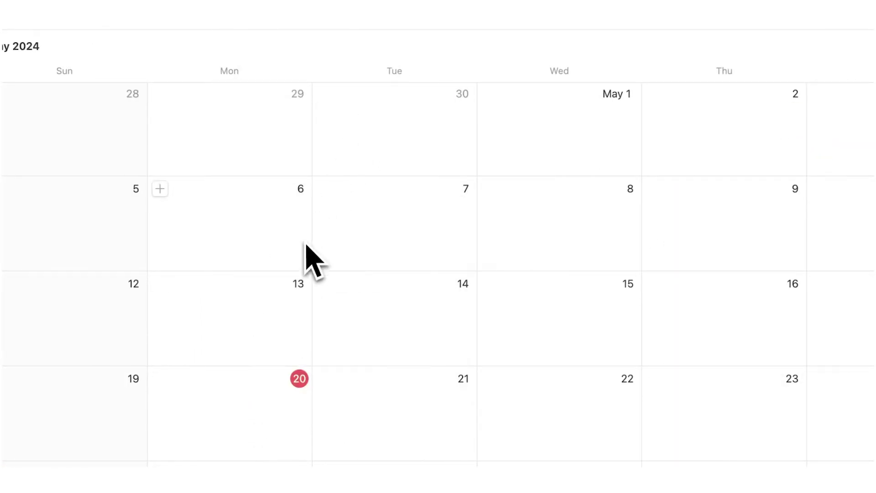
pyautogui.scroll(-3, 307, 247)
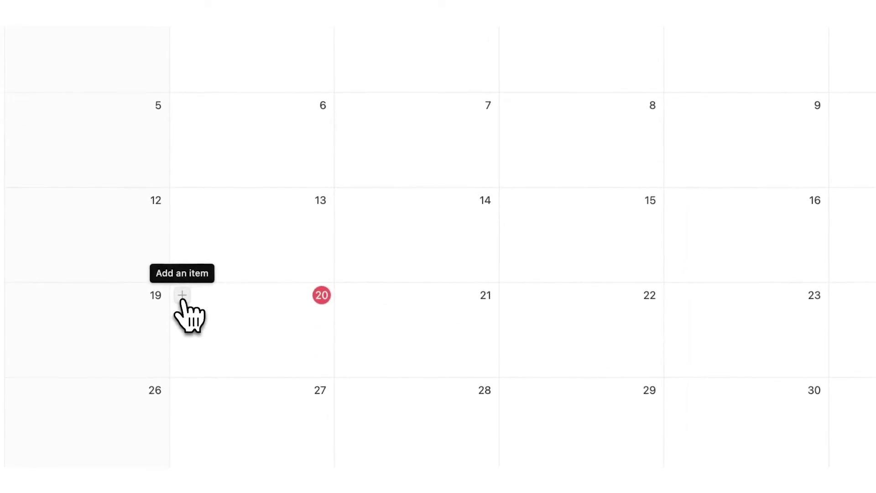
# - Add a May 20 entry from the Ab Workout template and tick Sit up, Crunch and etc
pyautogui.click(182, 295)
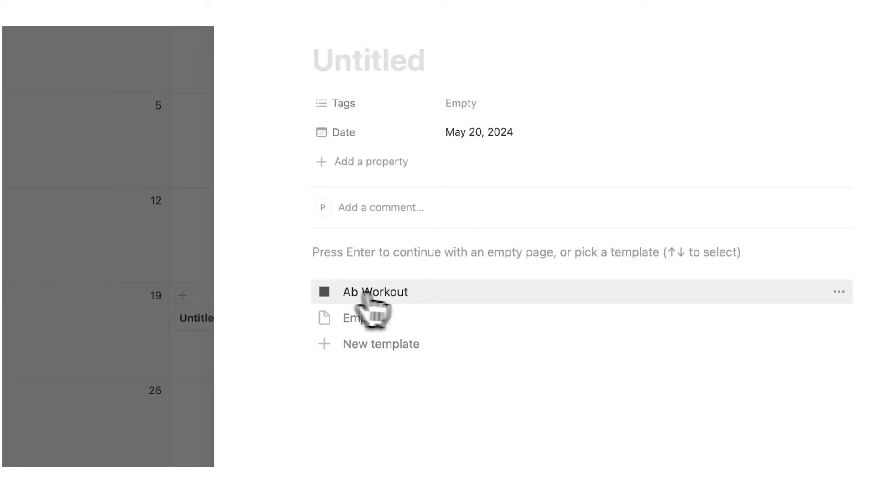
pyautogui.click(401, 297)
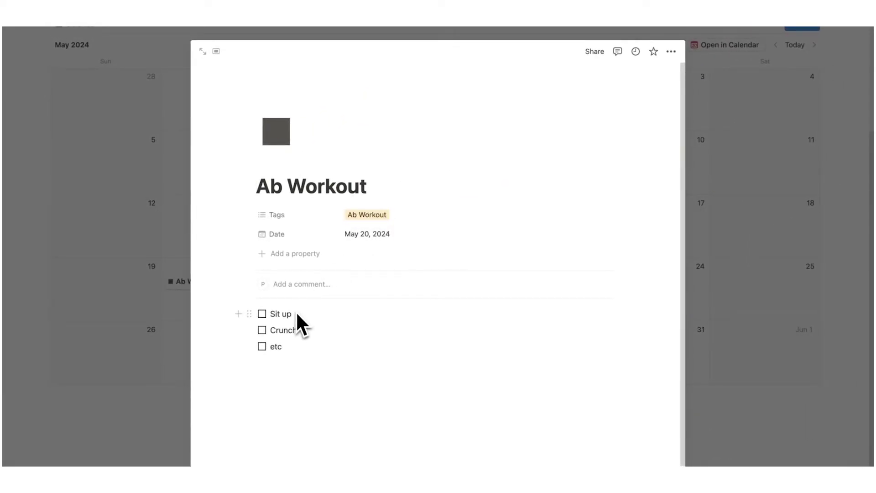
pyautogui.click(262, 313)
pyautogui.click(262, 330)
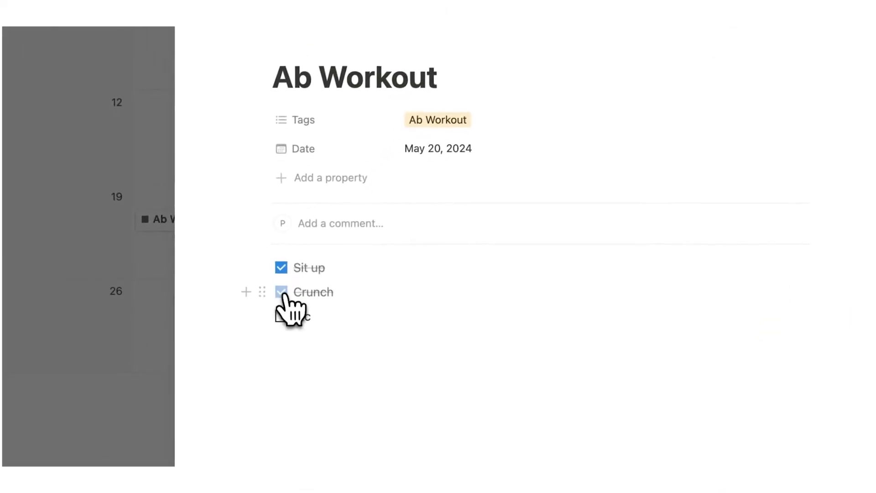
pyautogui.click(281, 316)
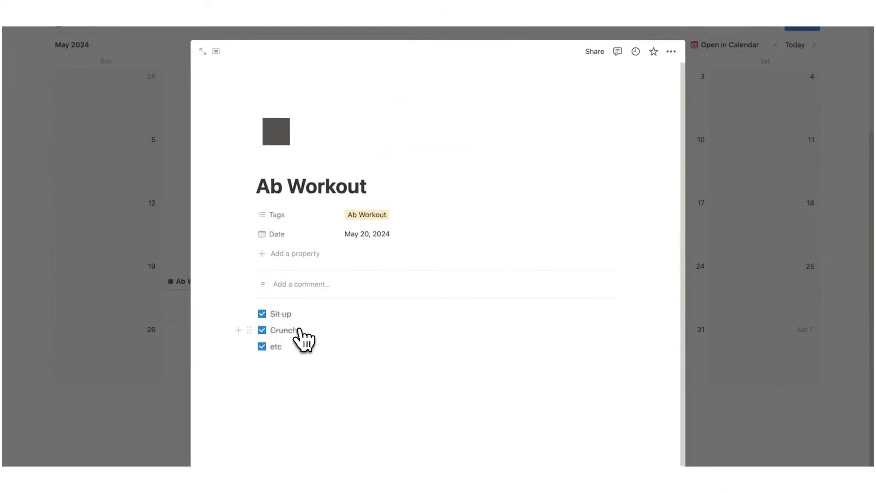
pyautogui.press('Escape')
# - Check that Ab Workout appears in the database's templates list
pyautogui.scroll(-1, 502, 384)
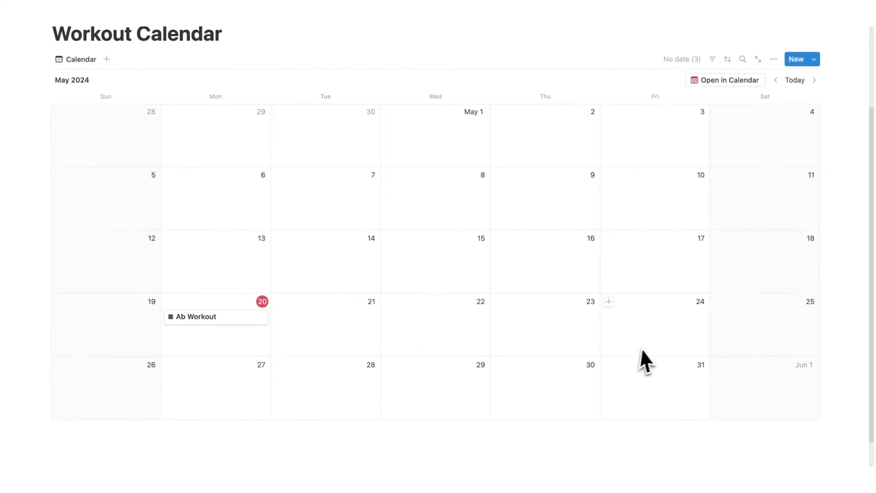
pyautogui.scroll(3, 348, 256)
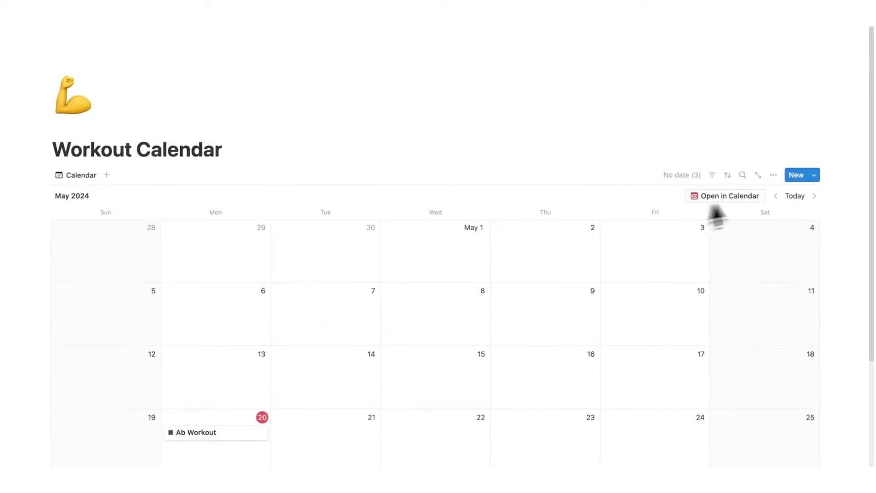
pyautogui.click(814, 174)
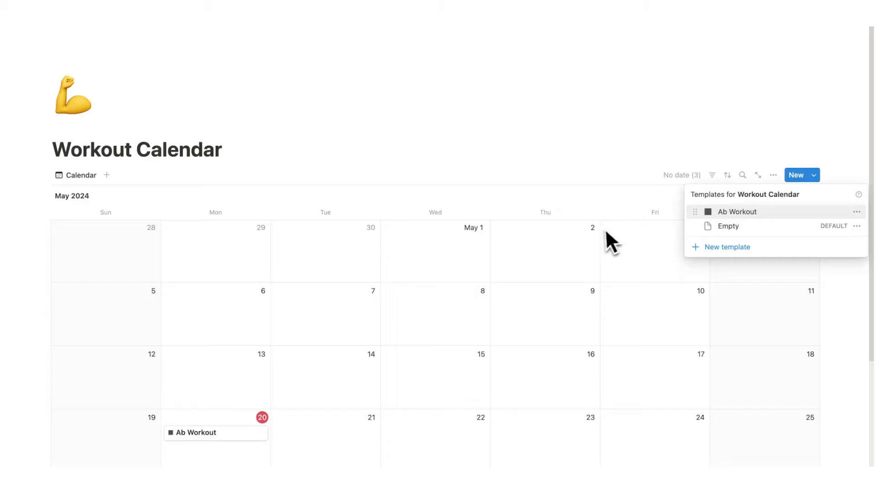
pyautogui.click(576, 257)
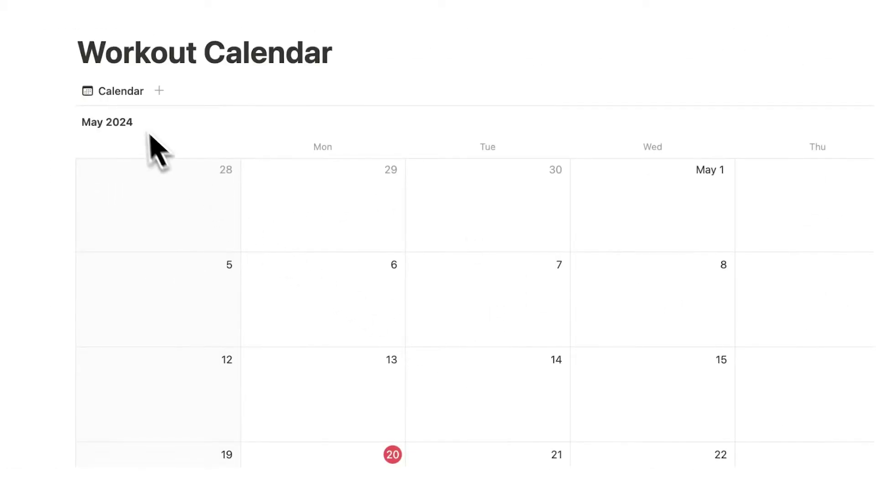
# - Duplicate the Calendar view as Tracker and change its layout to Table
pyautogui.click(125, 96)
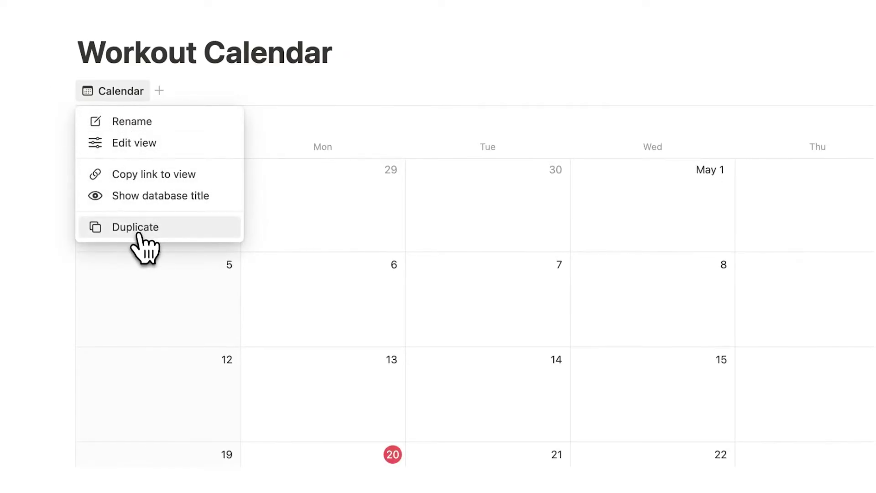
pyautogui.click(137, 230)
pyautogui.write('Tracker')
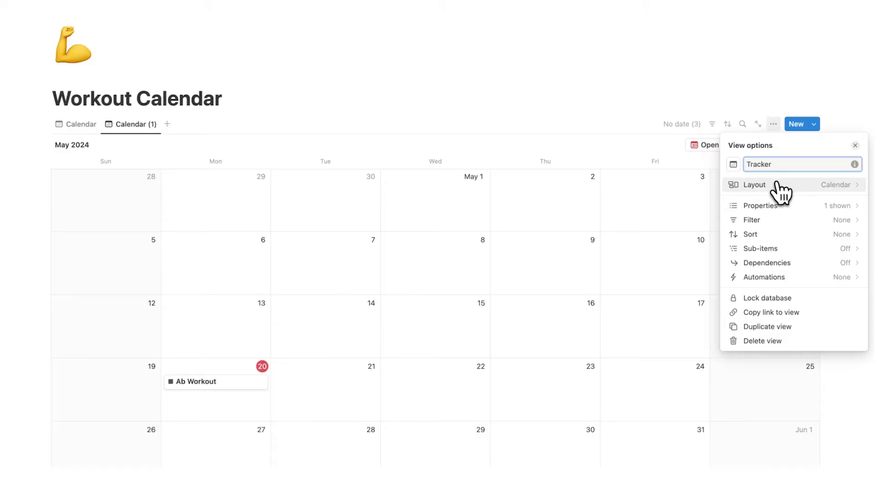
pyautogui.click(777, 185)
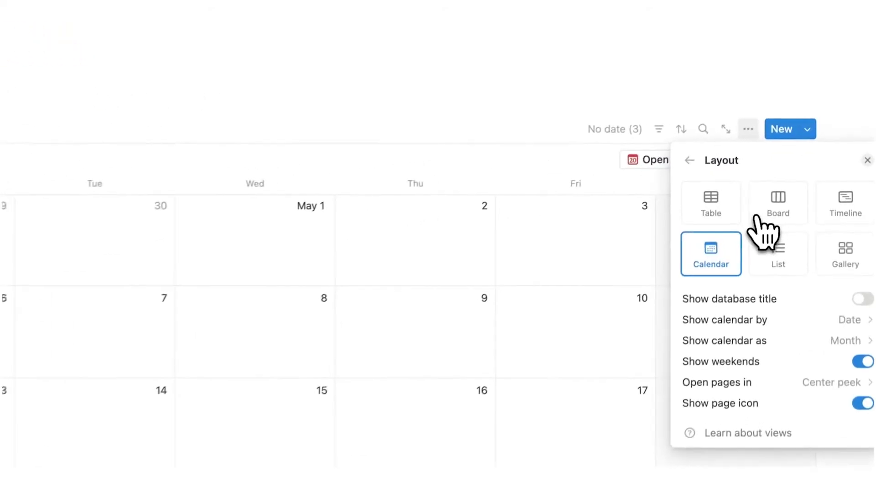
pyautogui.click(720, 206)
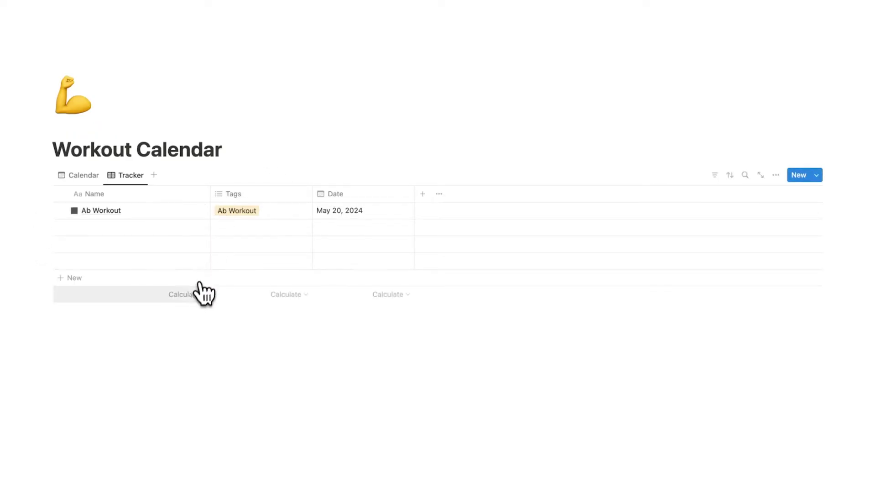
# - Add a Count all calculation under the Name column
pyautogui.click(199, 292)
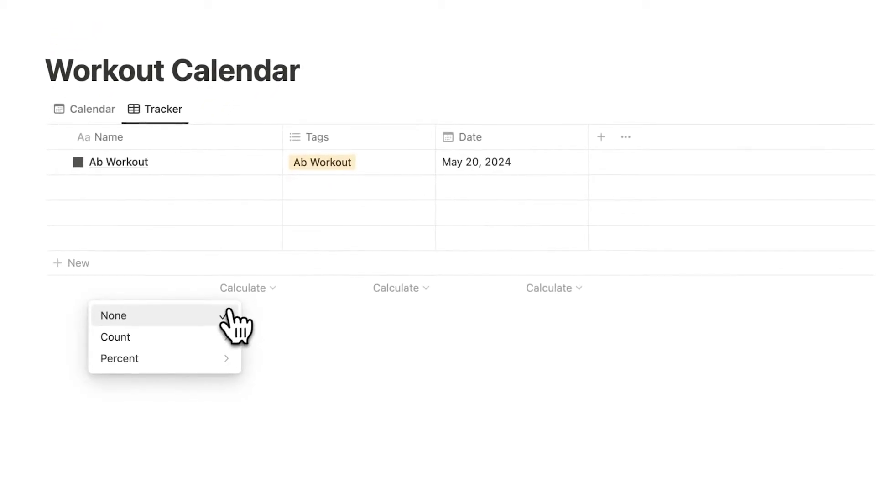
pyautogui.moveTo(232, 337)
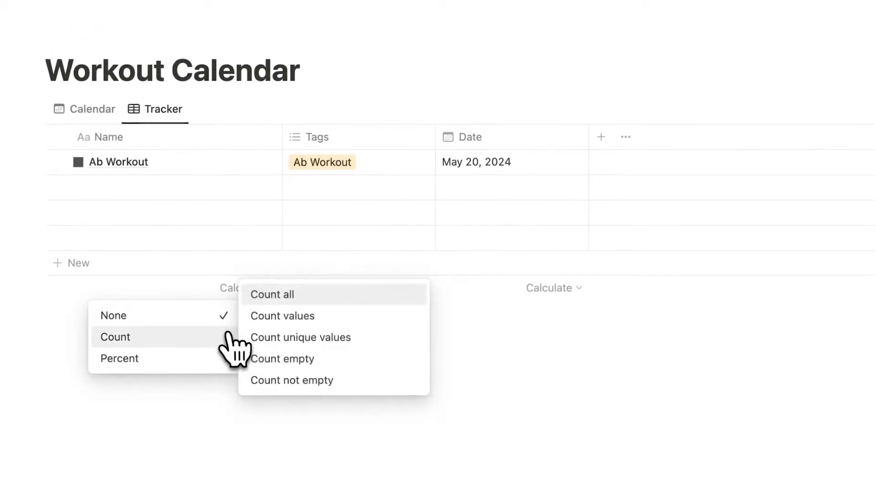
pyautogui.click(306, 297)
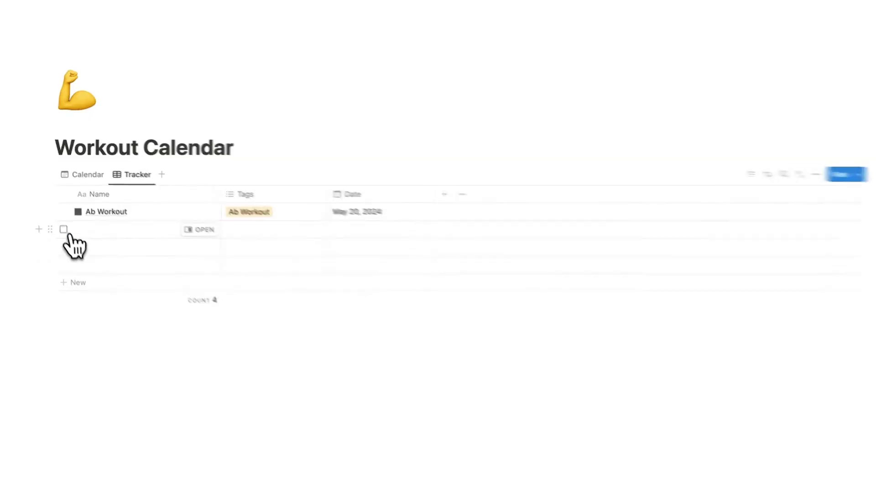
# - Delete the three empty rows, leaving only Ab Workout
pyautogui.click(60, 227)
pyautogui.click(60, 244)
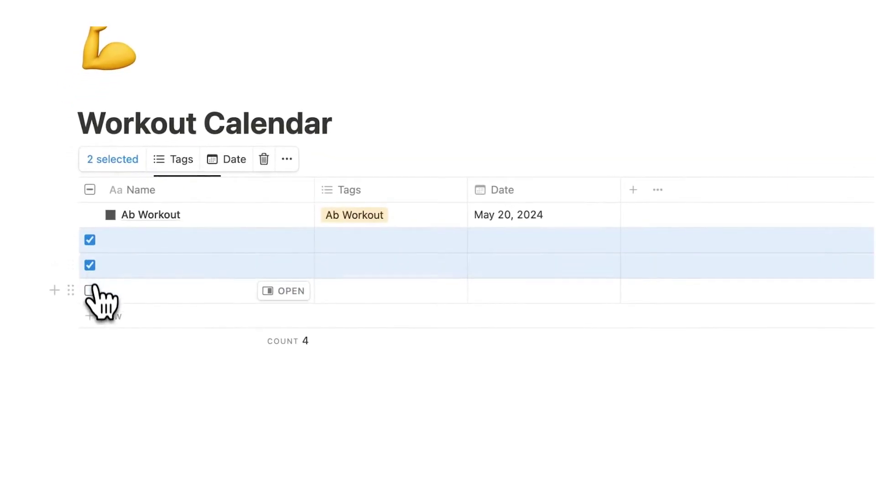
pyautogui.click(90, 291)
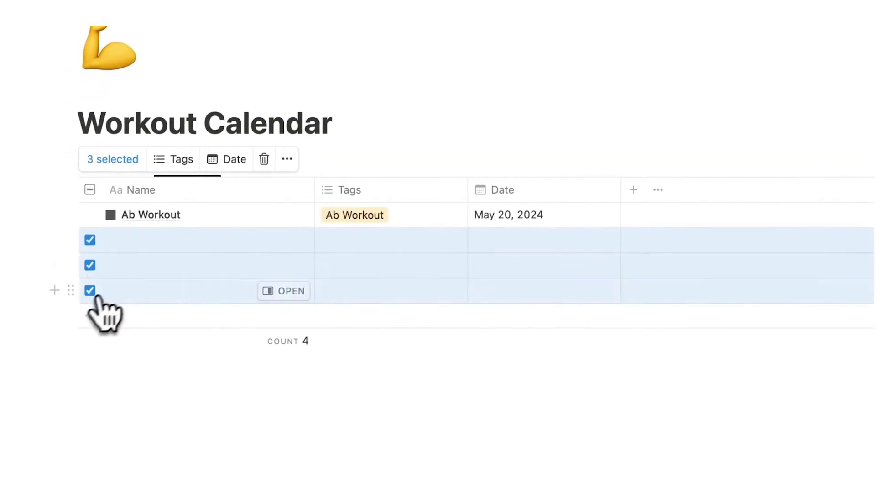
pyautogui.click(264, 159)
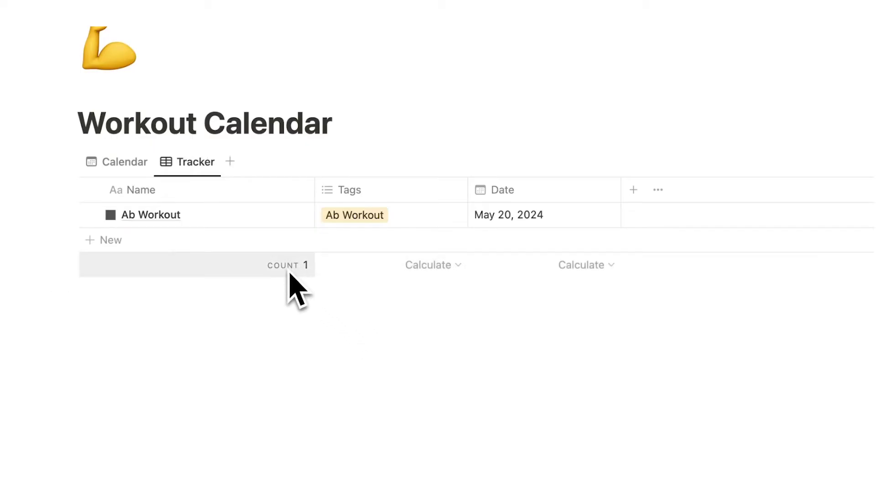
# - Add an Ab Workout entry on April 17 from the template in the Calendar view
pyautogui.click(120, 162)
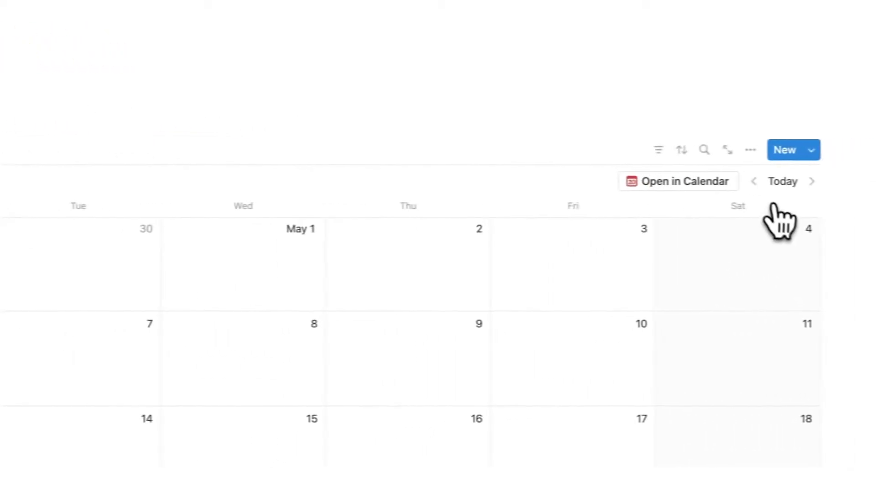
pyautogui.click(778, 188)
pyautogui.click(280, 272)
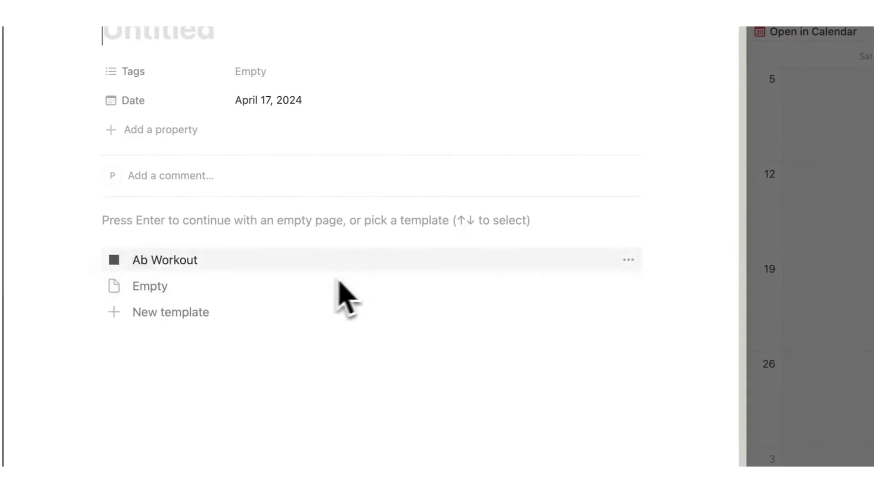
pyautogui.click(248, 261)
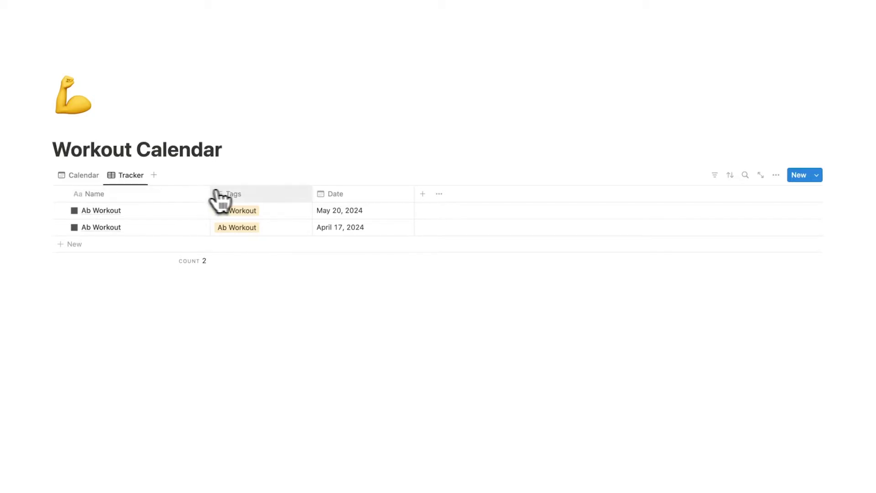
# - Add an advanced Tracker filter on Date, initially set to this month
pyautogui.click(714, 176)
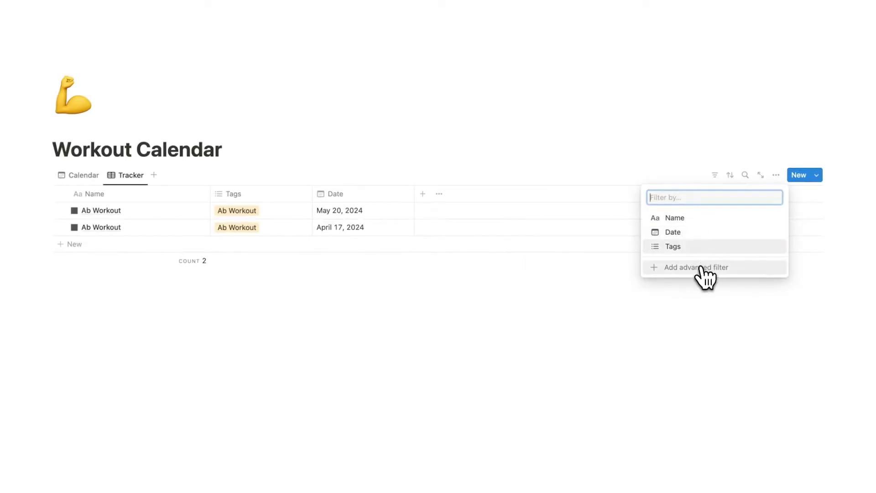
pyautogui.click(701, 269)
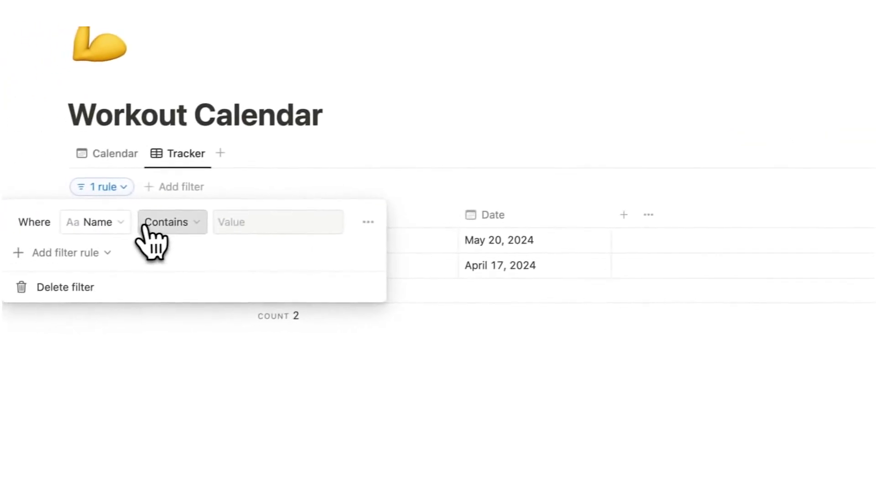
pyautogui.click(123, 222)
pyautogui.click(55, 267)
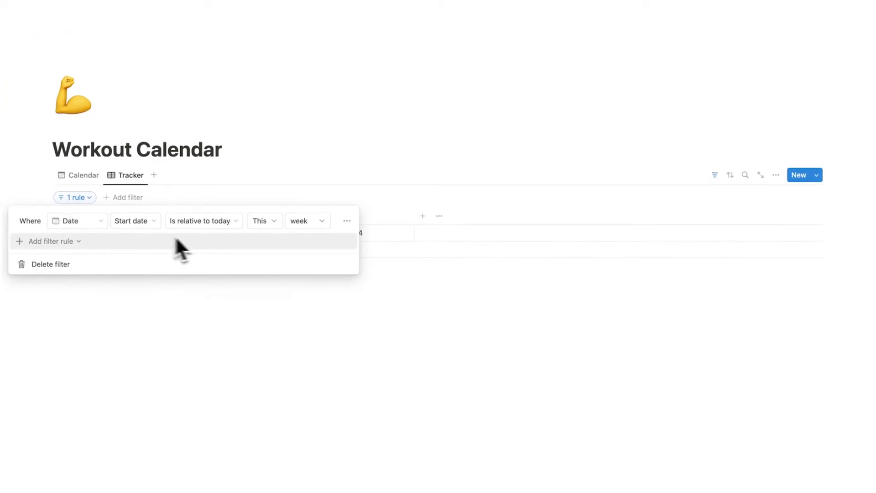
pyautogui.click(310, 224)
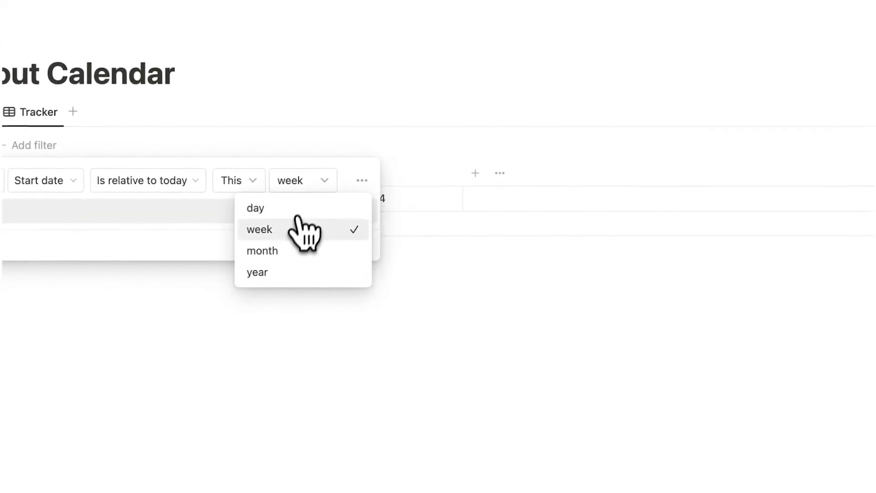
pyautogui.click(295, 251)
pyautogui.press('Escape')
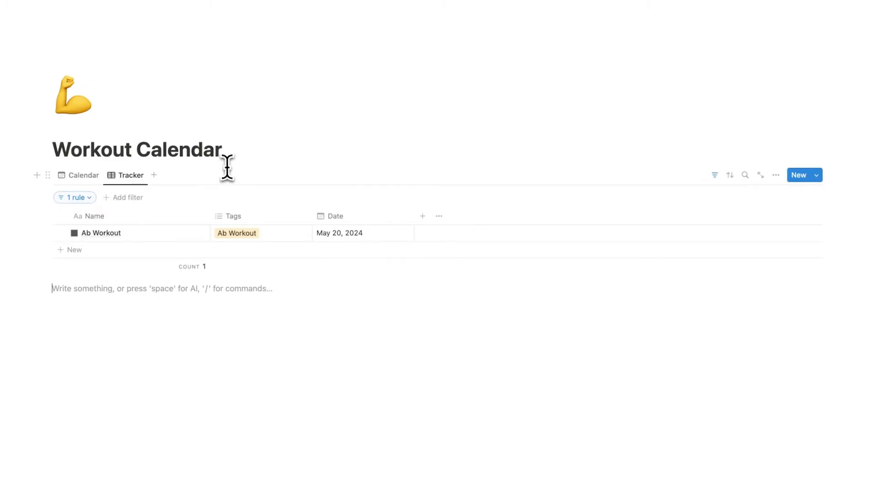
# - Change the Date rule to 'is between' May 12 and May 25, 2024
pyautogui.click(92, 197)
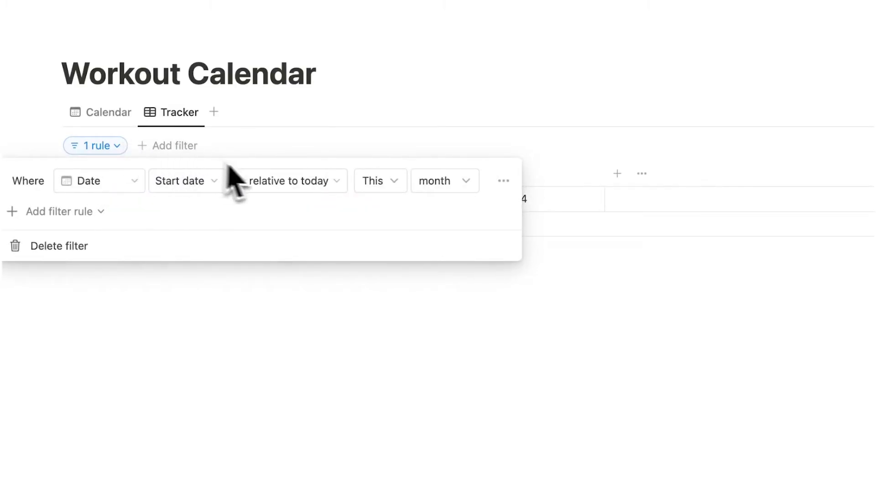
pyautogui.click(321, 182)
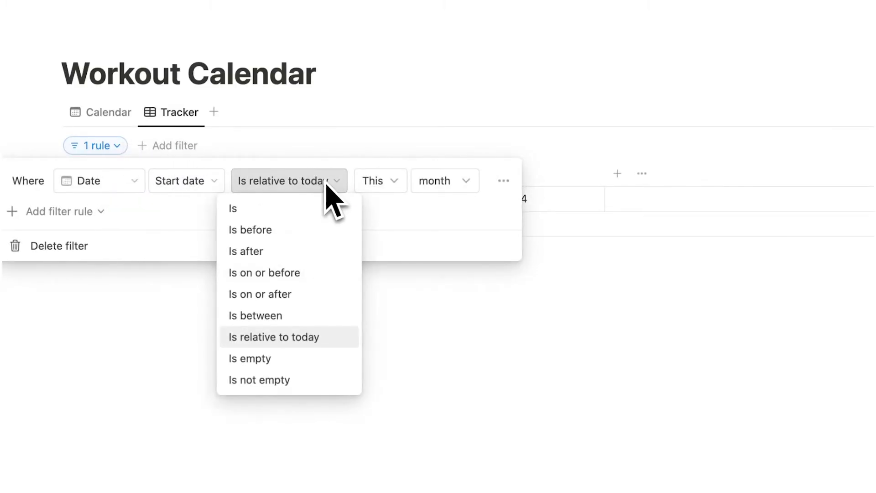
pyautogui.click(299, 316)
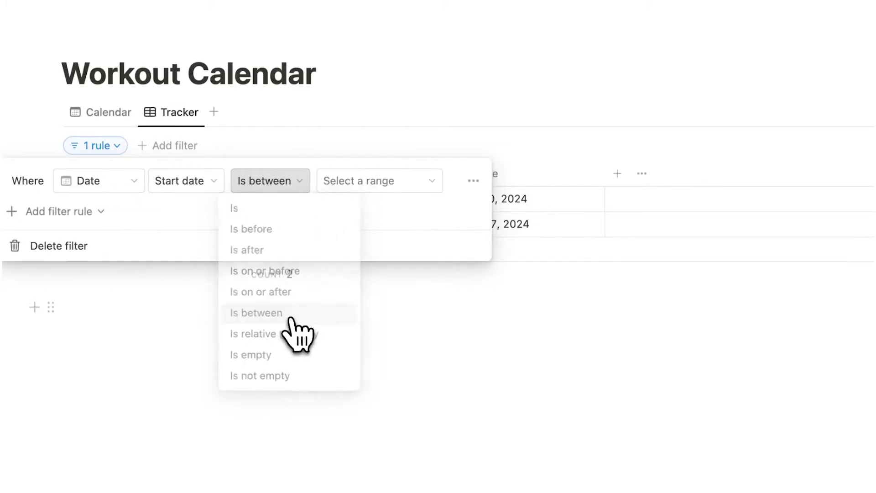
pyautogui.click(380, 180)
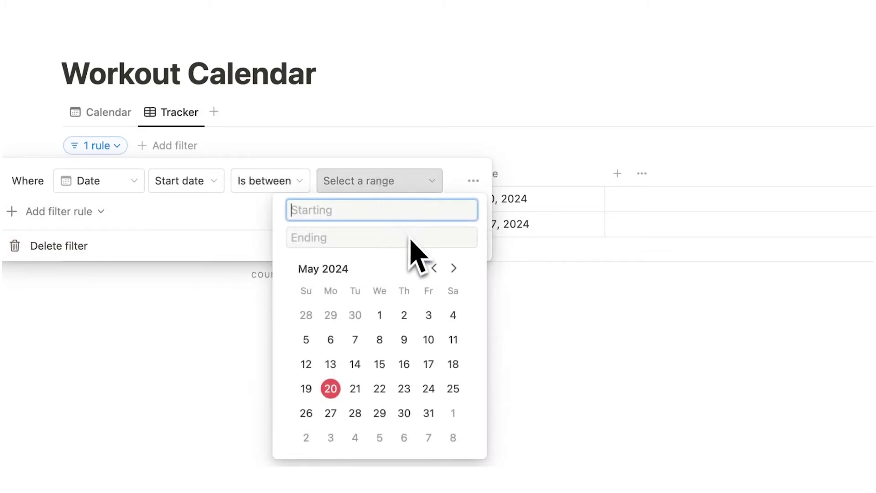
pyautogui.click(314, 364)
pyautogui.click(456, 391)
pyautogui.click(597, 325)
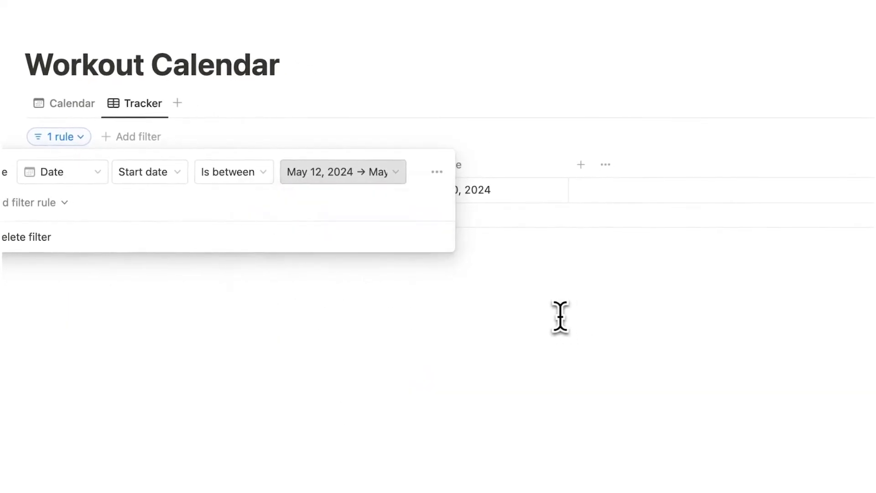
pyautogui.click(560, 316)
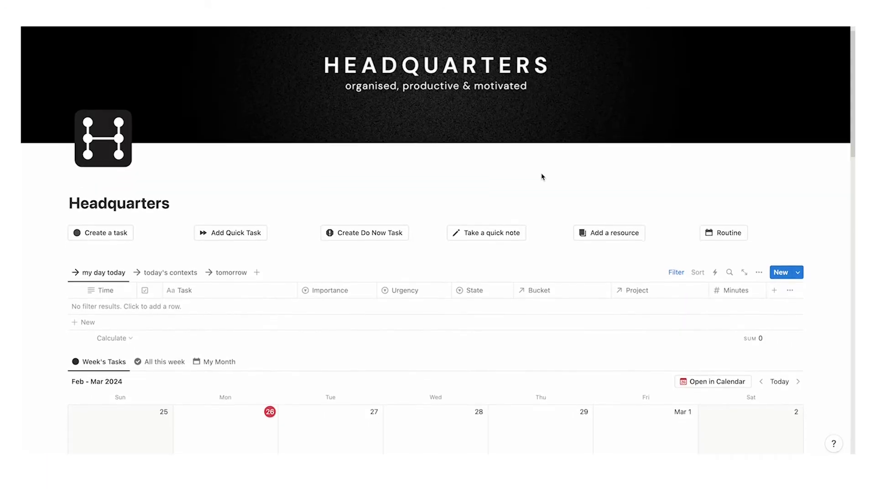
# - Scroll through the Headquarters and Time Track pages
pyautogui.scroll(-15, 541, 174)
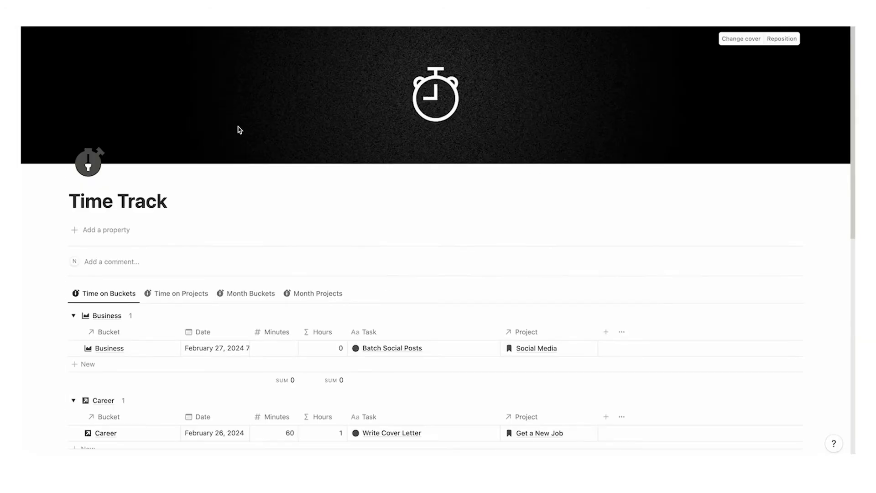
pyautogui.scroll(-5, 215, 118)
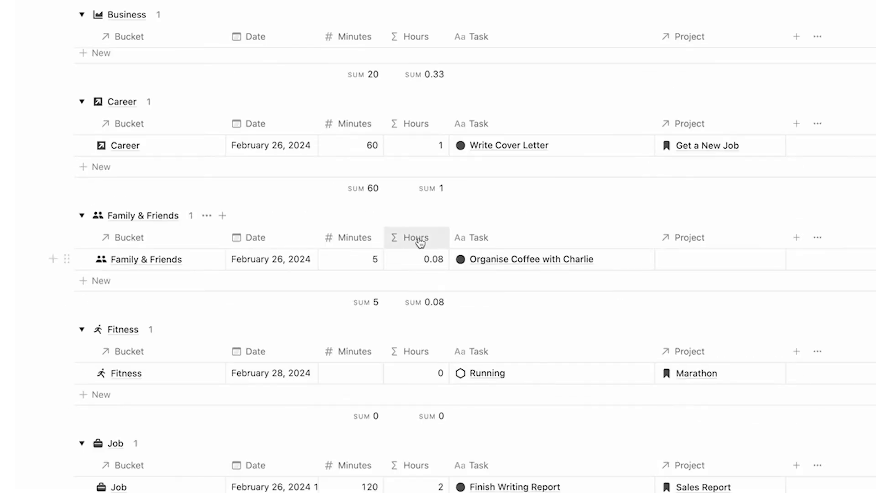
pyautogui.scroll(-3, 419, 243)
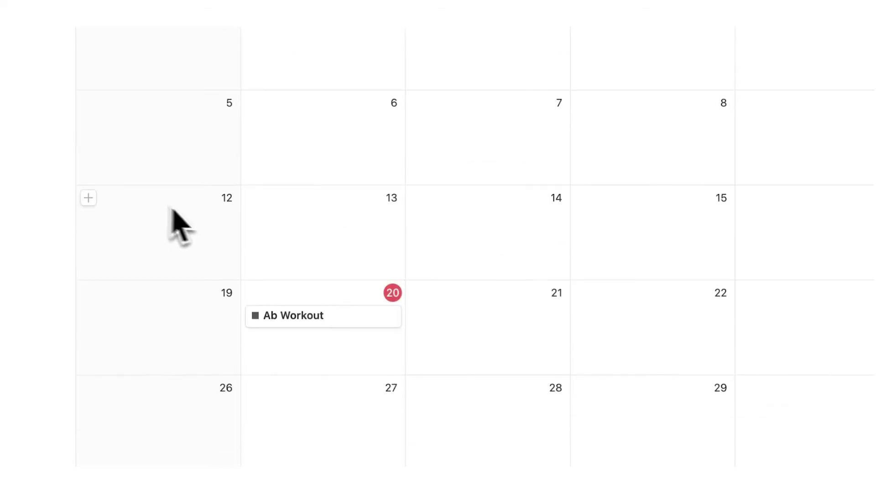
# - Open the Ab Workout entry to review it, then close it
pyautogui.click(306, 314)
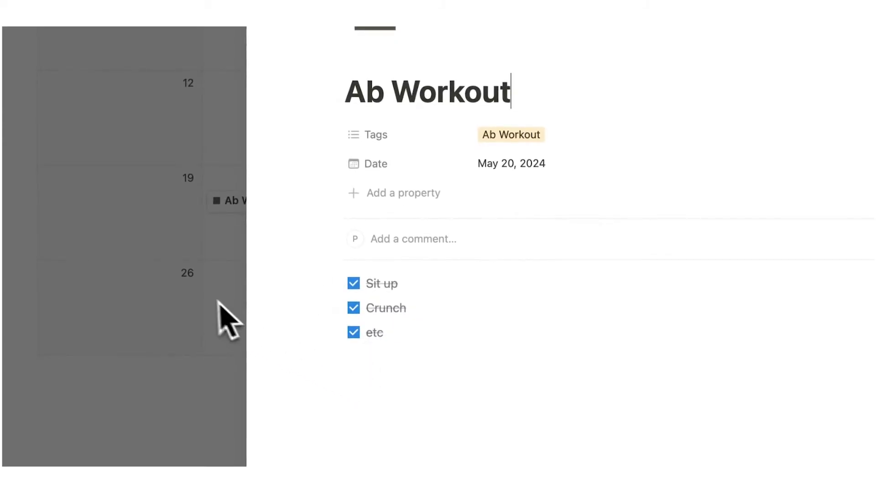
pyautogui.click(216, 302)
pyautogui.scroll(-2, 155, 338)
# - Insert a table view database below the calendar using /da
pyautogui.press('Return')
pyautogui.write('/da')
pyautogui.press('Down')
pyautogui.press('Down')
pyautogui.press('Down')
pyautogui.press('Down')
pyautogui.press('Down')
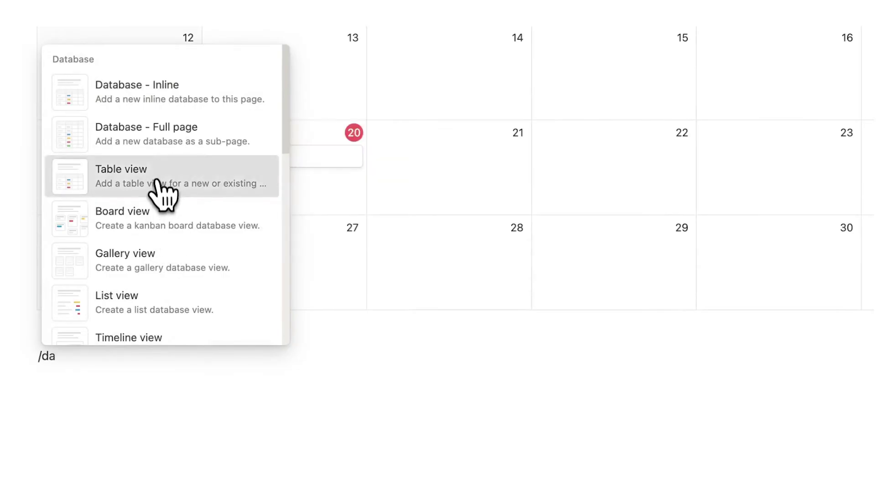
pyautogui.click(164, 185)
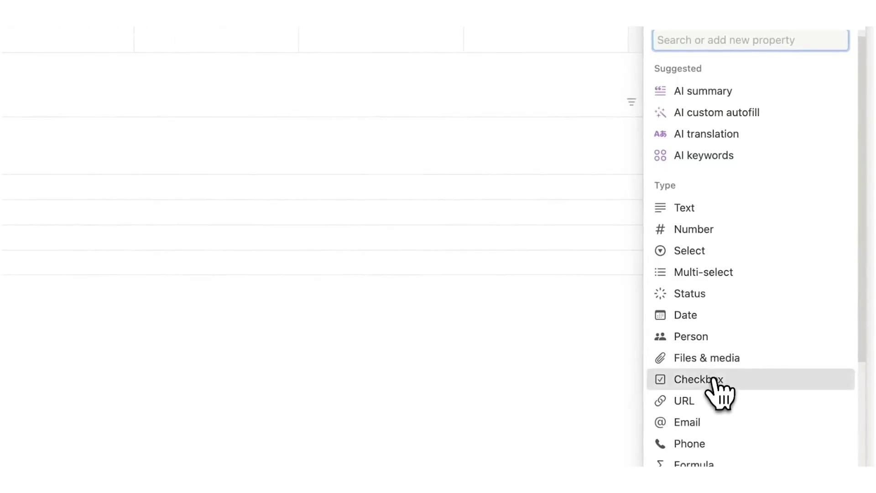
# - Add a Checkbox property and enter Crunch and Pull Up in the Name column
pyautogui.click(717, 391)
pyautogui.click(131, 283)
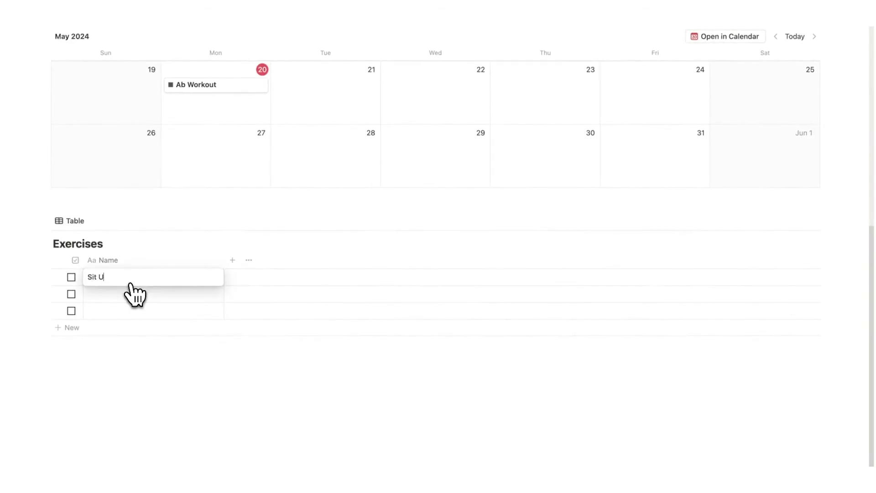
pyautogui.write('Crunch')
pyautogui.press('Return')
pyautogui.press('Down')
pyautogui.write('Pull Up')
pyautogui.press('Return')
pyautogui.press('Escape')
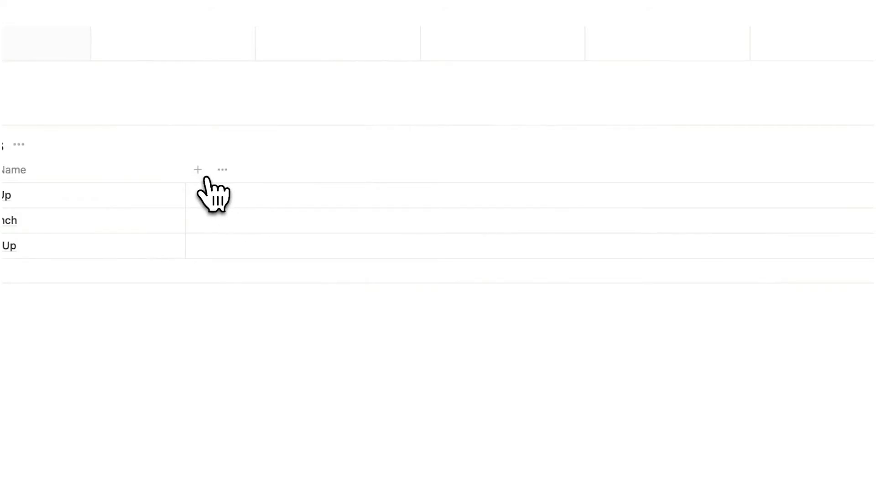
# - Add a Focus multi-select property with options Abs and Back
pyautogui.click(197, 169)
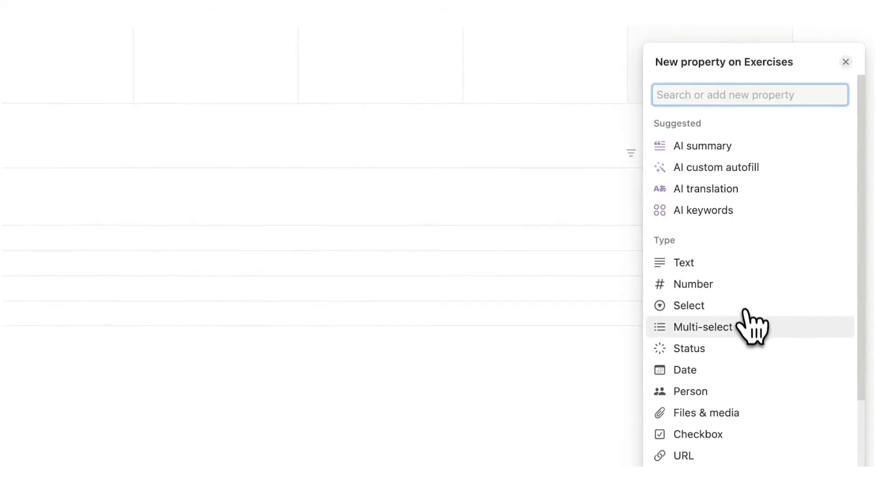
pyautogui.click(768, 334)
pyautogui.write('Focus')
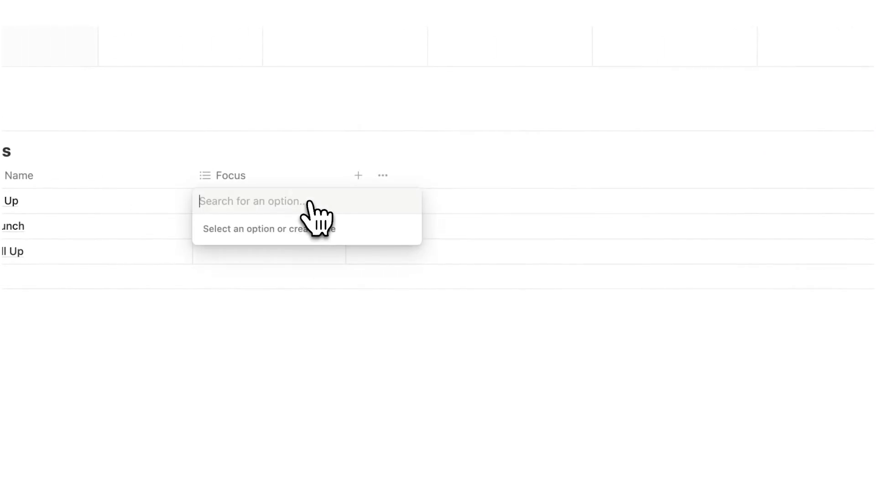
pyautogui.write('Abs')
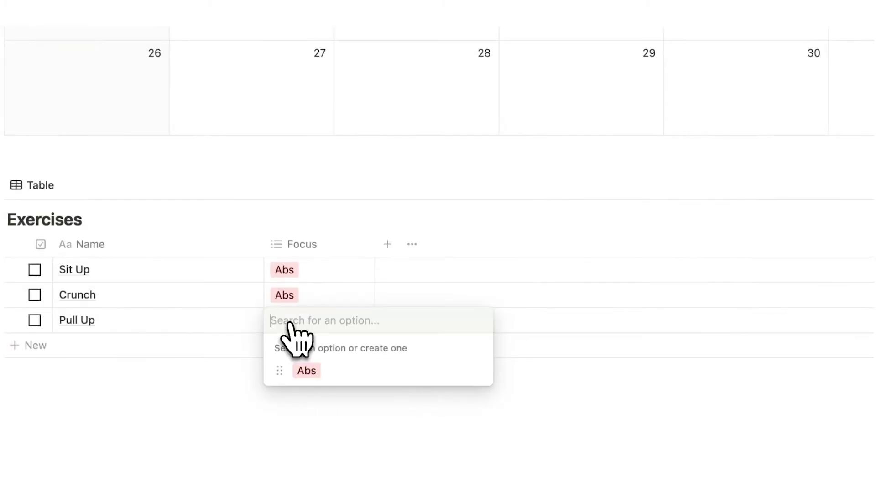
pyautogui.write('Bac')
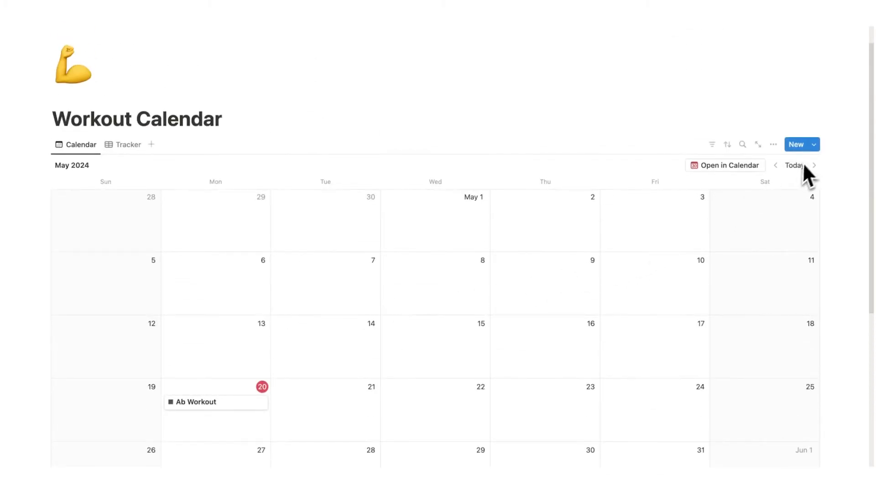
# - Create a Workout Calendar template titled 'Ab Workout 2' with a circle page icon
pyautogui.click(813, 145)
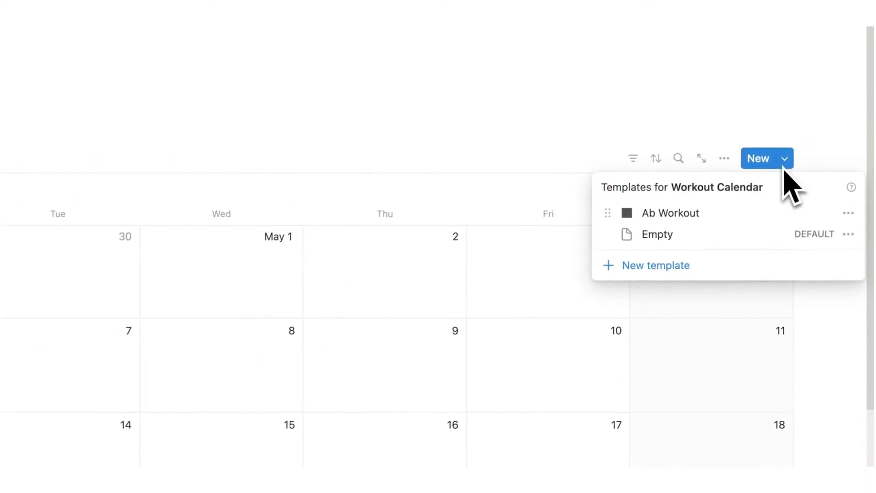
pyautogui.click(695, 266)
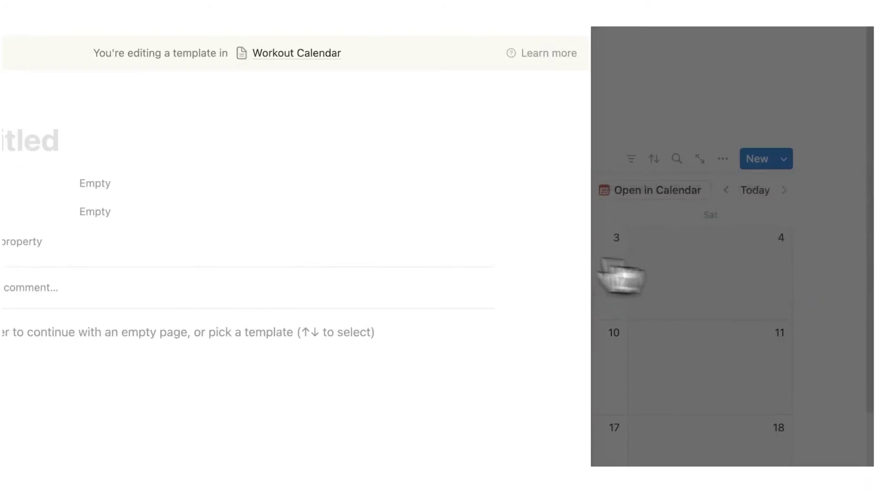
pyautogui.write('Ab Work')
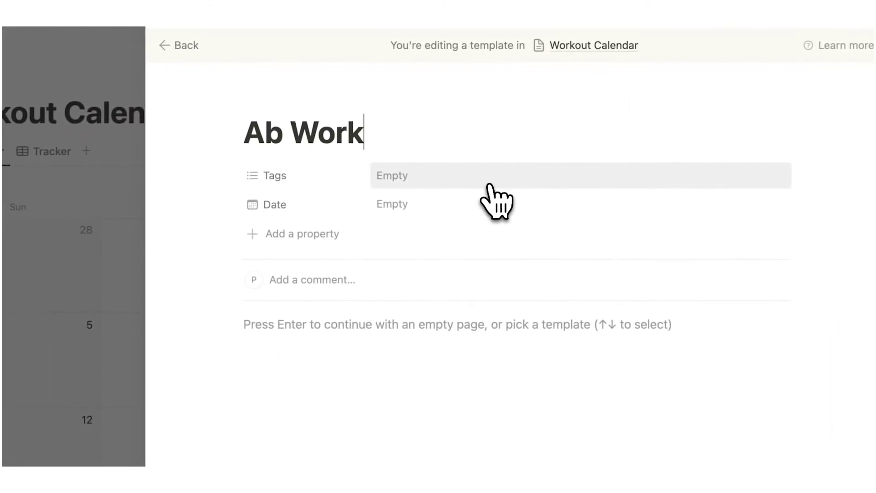
pyautogui.write('out 2')
pyautogui.click(264, 96)
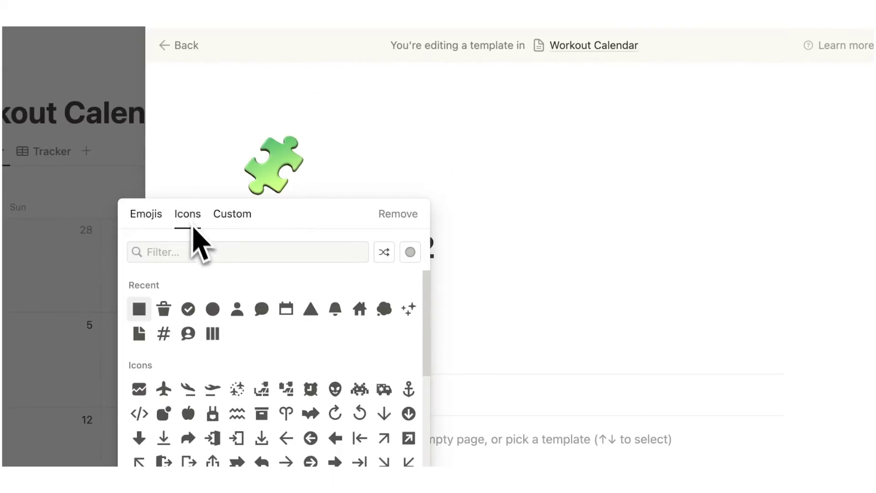
pyautogui.moveTo(214, 309)
pyautogui.click(215, 334)
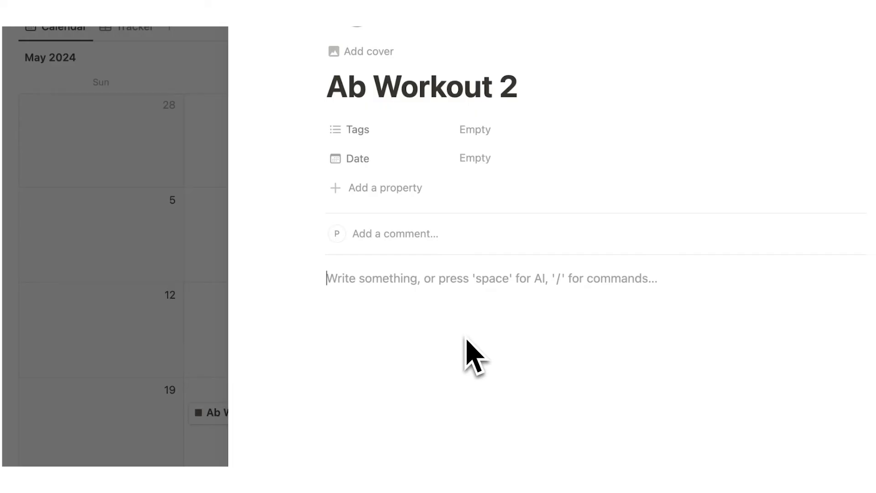
# - Insert a /data table in the template linked to the Exercises database's Table view
pyautogui.write('/data')
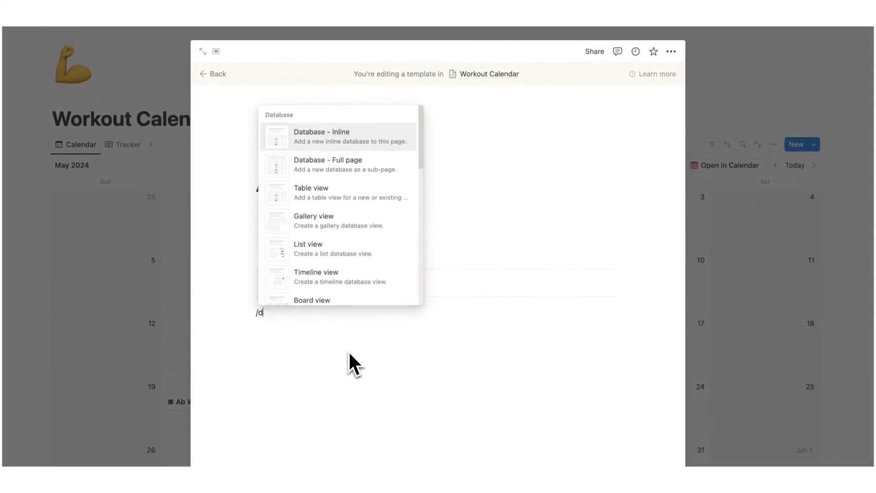
pyautogui.click(352, 194)
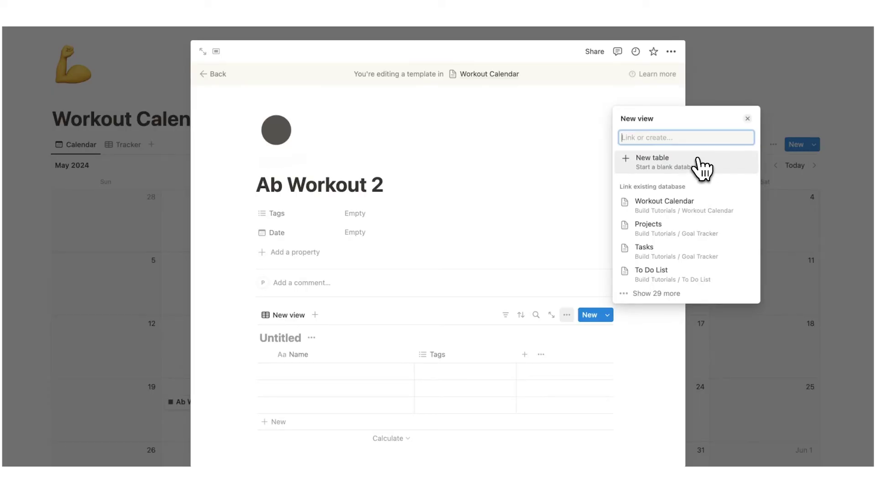
pyautogui.write('Exercise')
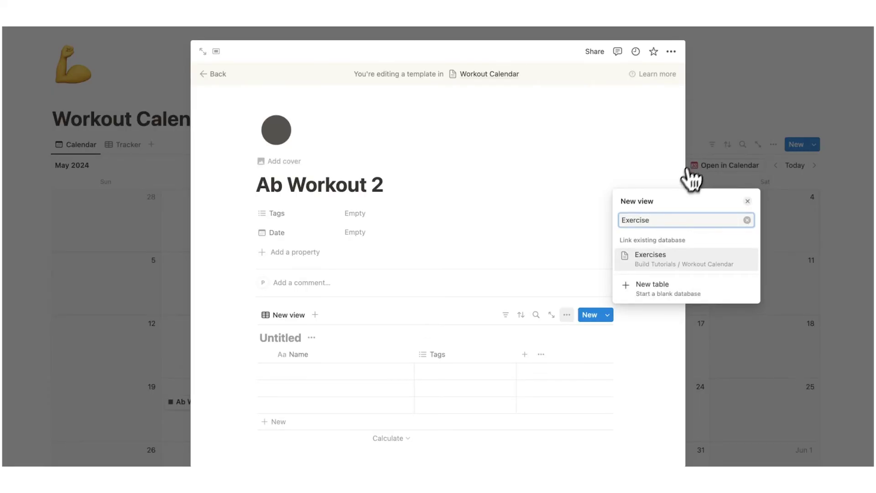
pyautogui.click(641, 257)
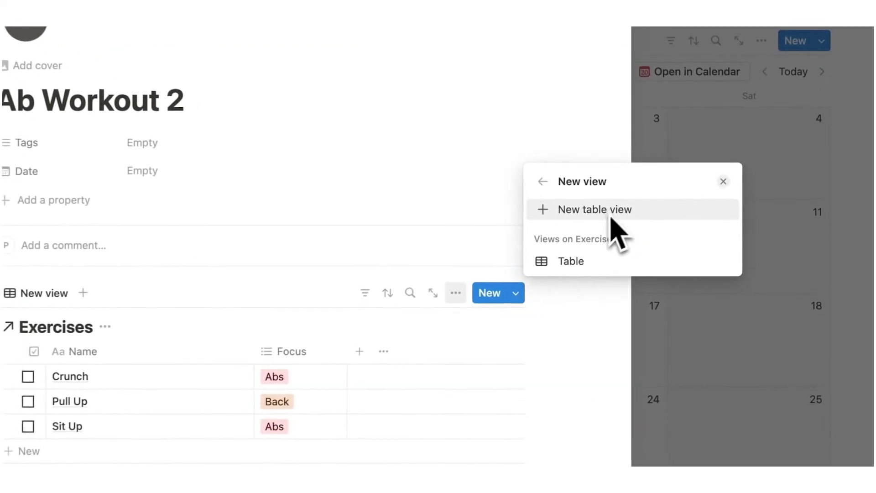
pyautogui.click(580, 418)
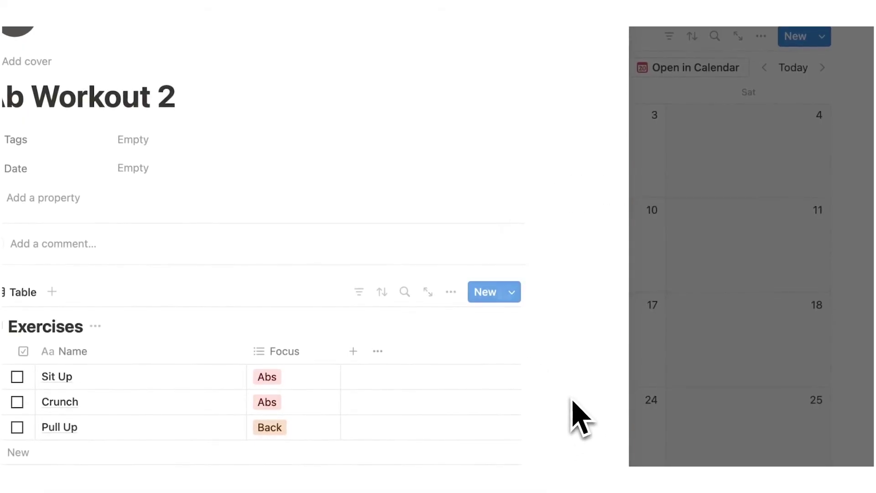
# - Hide the Exercises database title in the view's layout settings
pyautogui.click(451, 297)
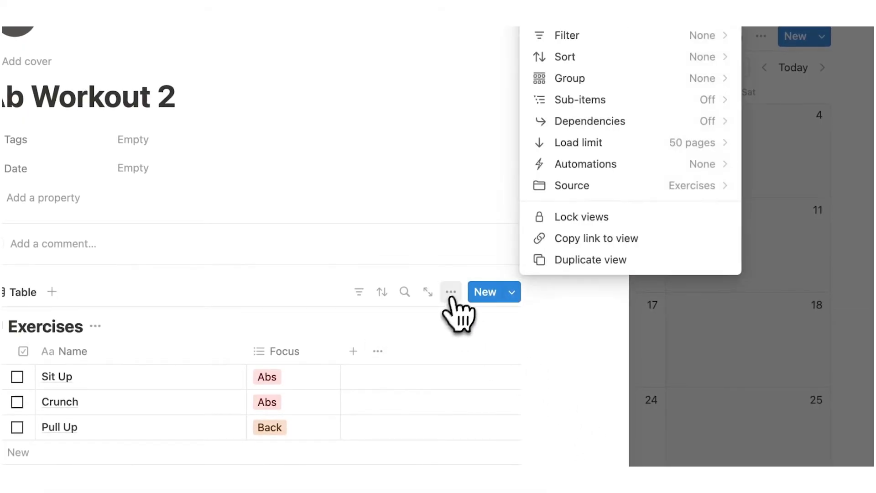
pyautogui.click(596, 83)
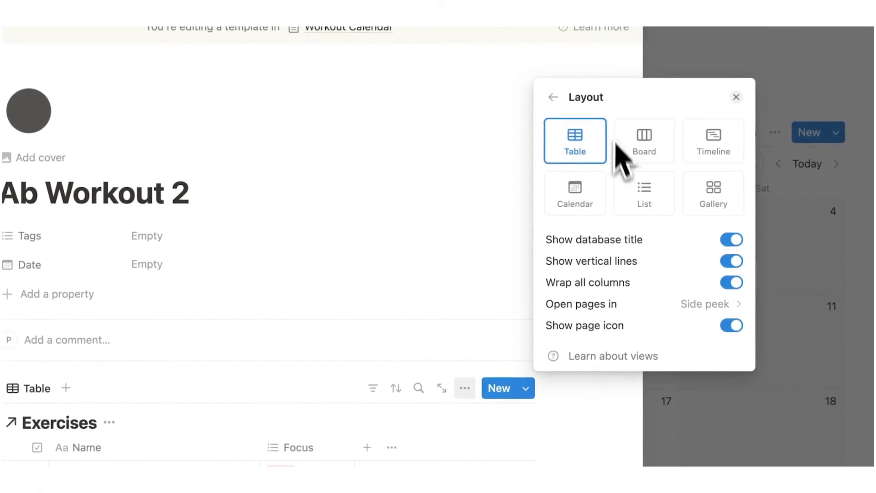
pyautogui.click(732, 241)
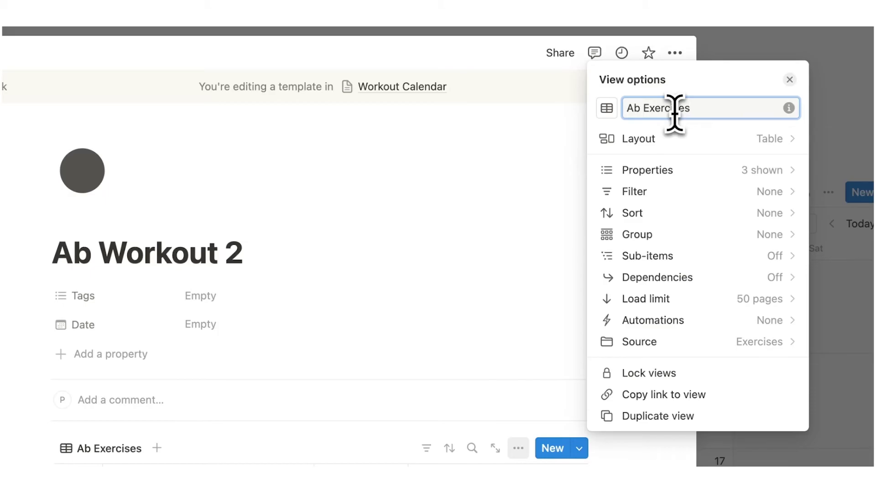
# - Set the Ab Workout 2 template's Tags to Ab Workout
pyautogui.press('Escape')
pyautogui.click(206, 296)
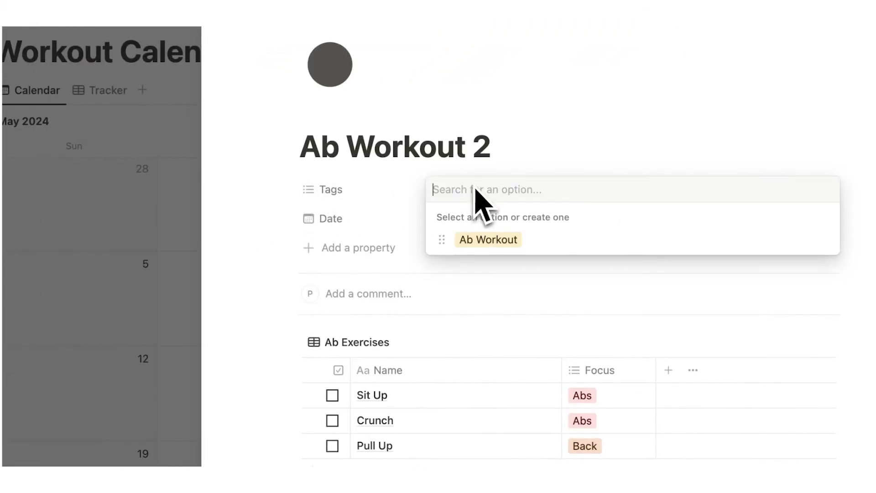
pyautogui.click(495, 240)
pyautogui.click(254, 336)
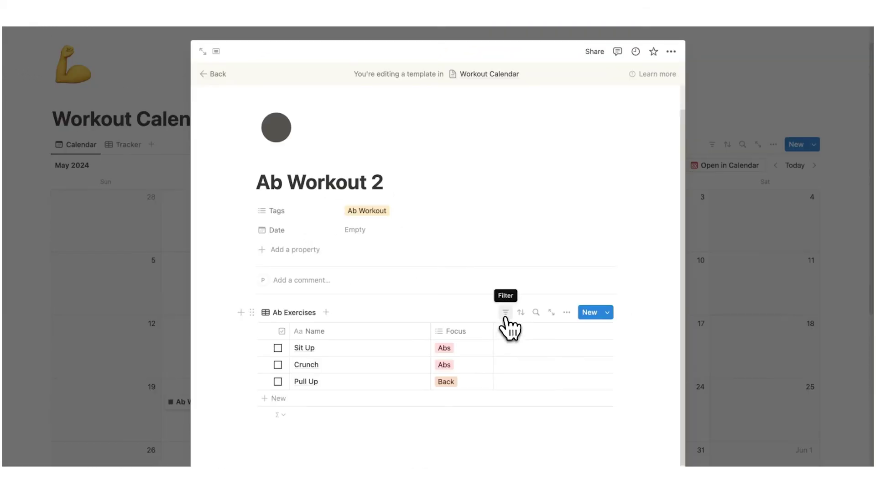
# - Filter the exercises table to show only Focus: Abs
pyautogui.click(505, 313)
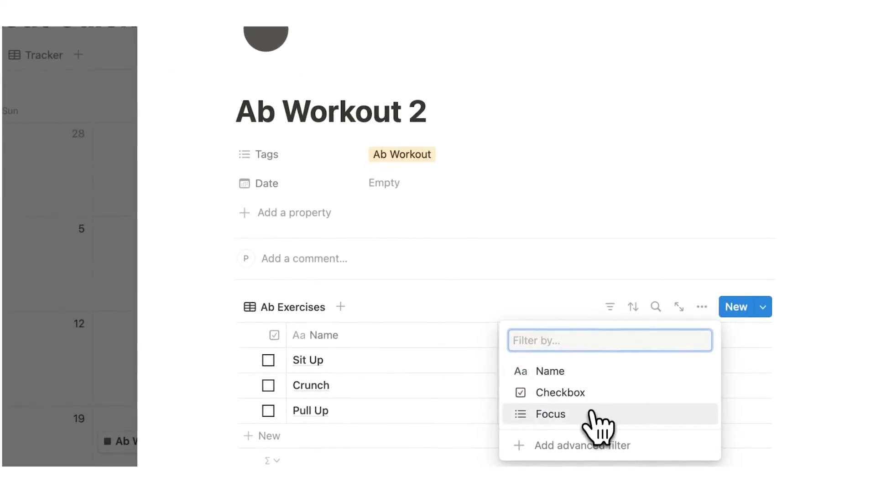
pyautogui.click(593, 415)
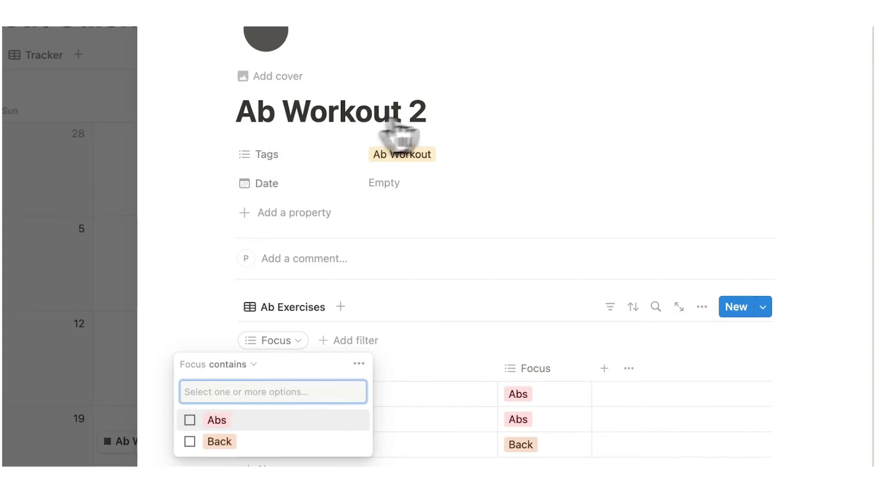
pyautogui.click(217, 400)
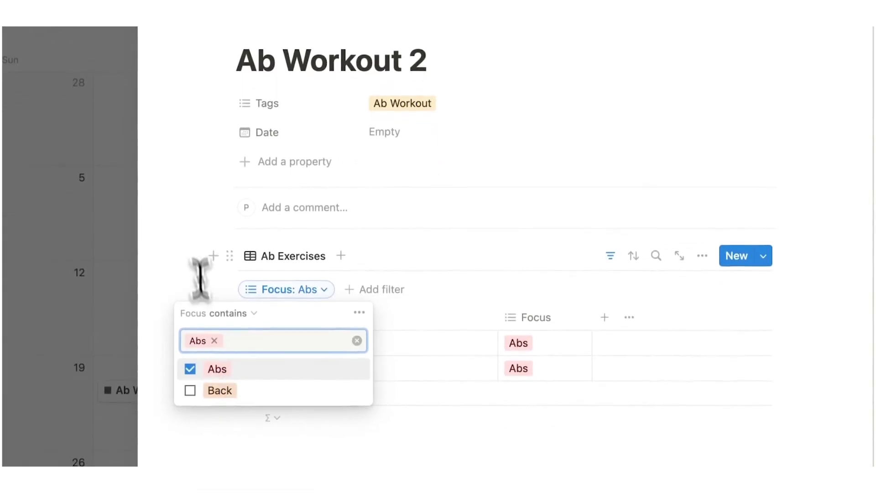
pyautogui.click(187, 243)
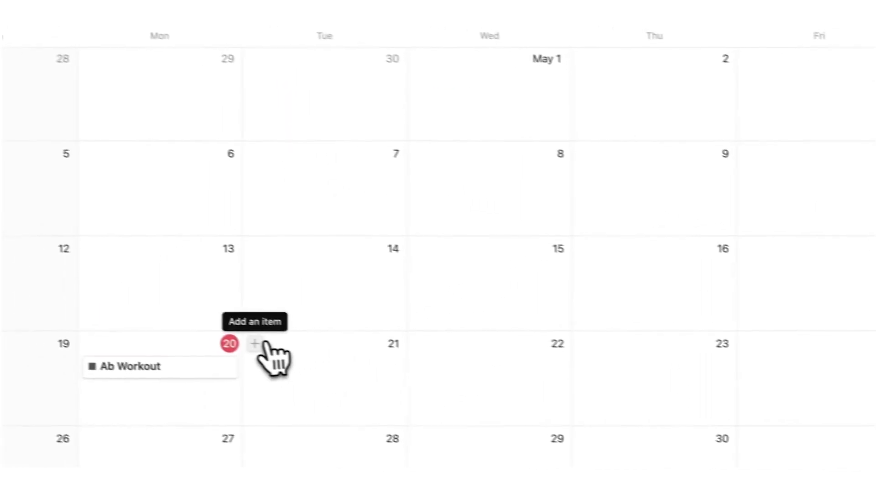
# - Add a May 21 workout from the Ab Workout 2 template and reopen it from the calendar
pyautogui.click(256, 345)
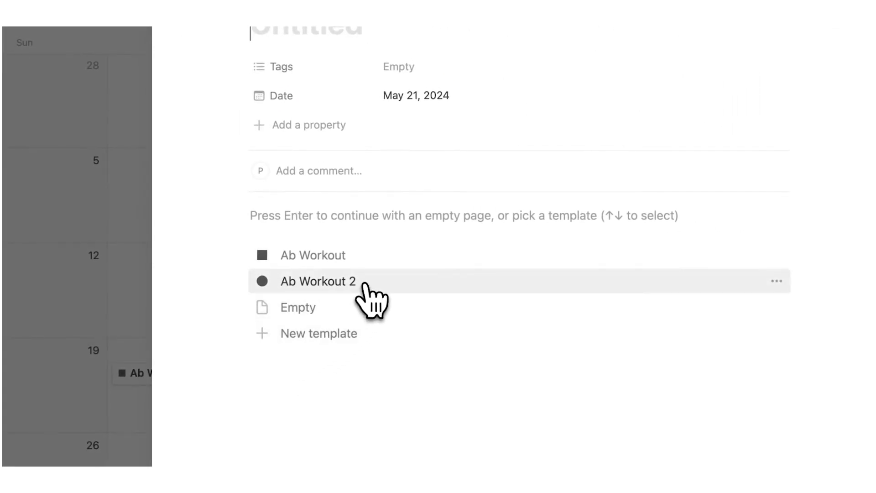
pyautogui.click(365, 286)
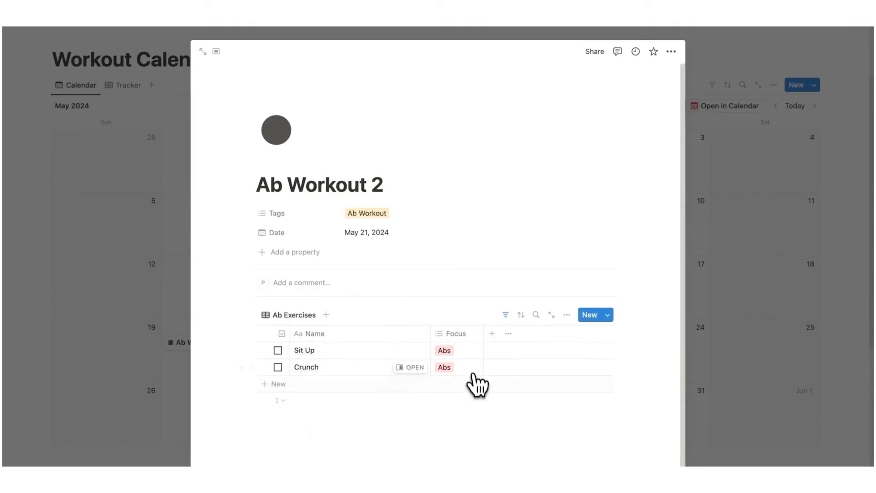
pyautogui.click(771, 322)
pyautogui.scroll(-6, 144, 302)
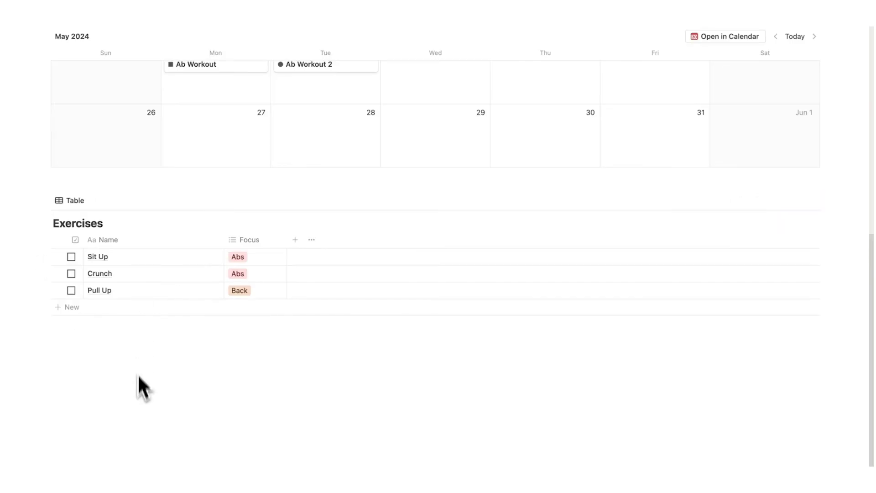
pyautogui.scroll(2, 144, 360)
pyautogui.click(333, 127)
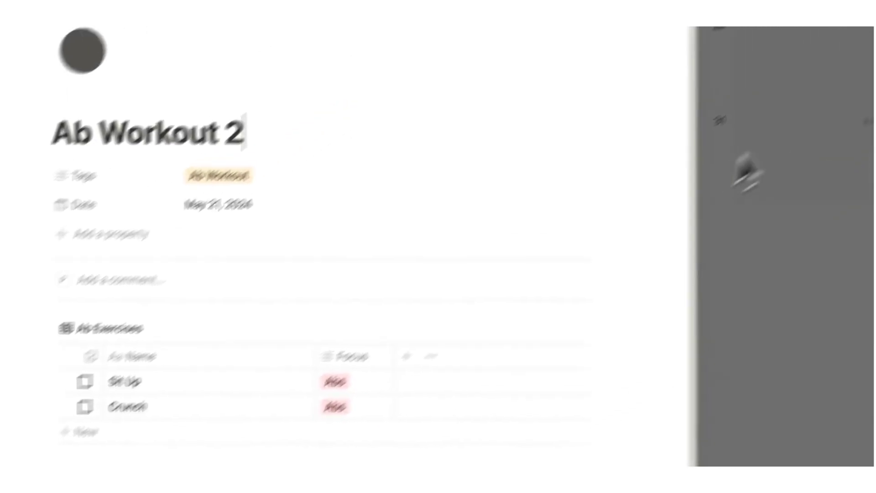
# - Add an empty Text property column after Focus in the Exercises table
pyautogui.click(747, 172)
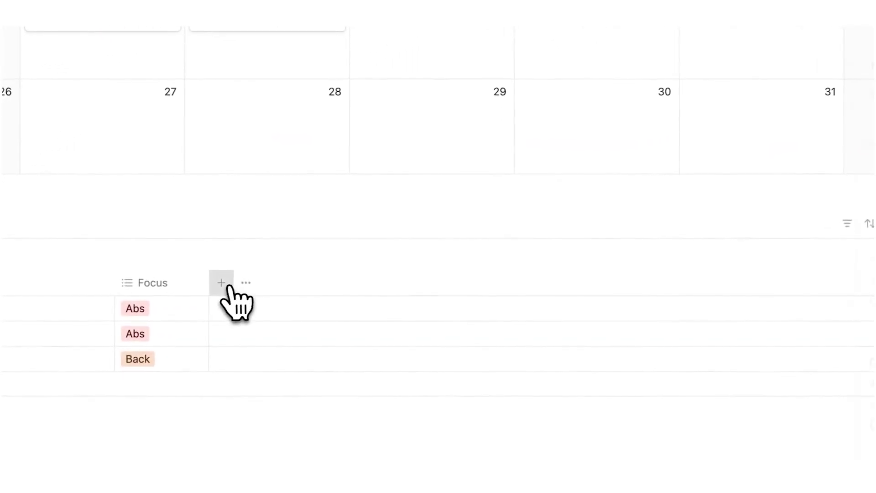
pyautogui.click(221, 284)
pyautogui.click(873, 267)
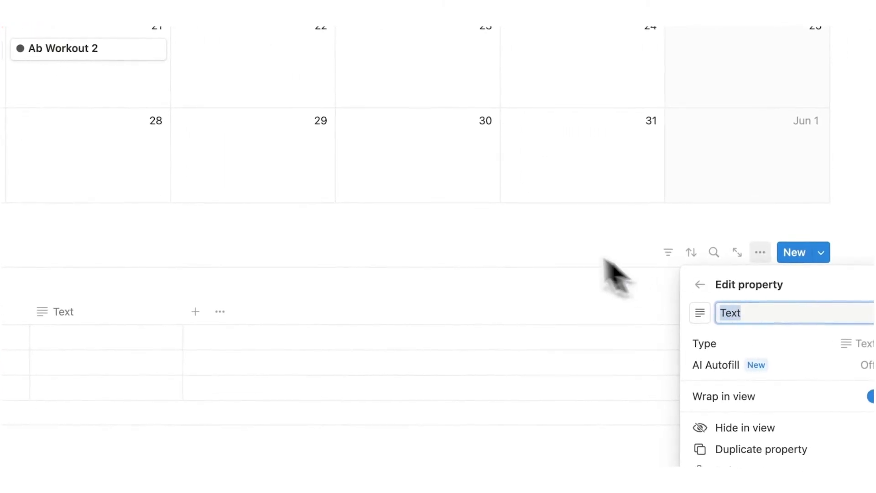
pyautogui.click(292, 314)
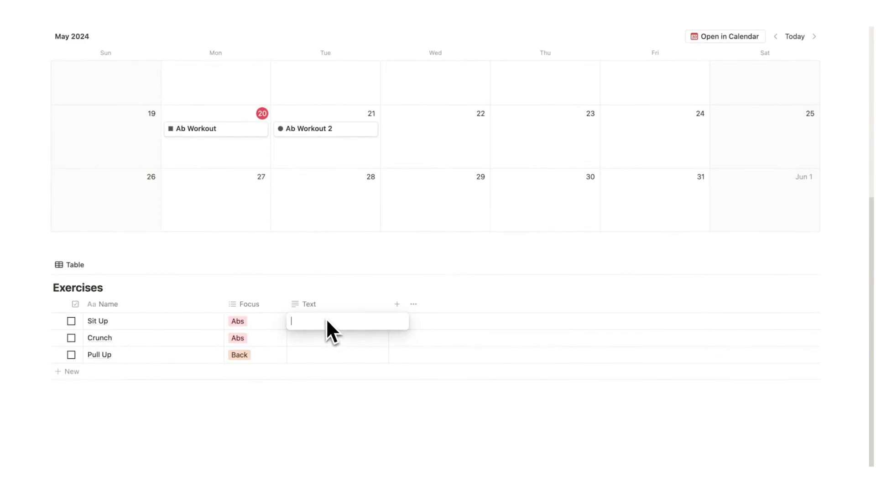
pyautogui.click(296, 251)
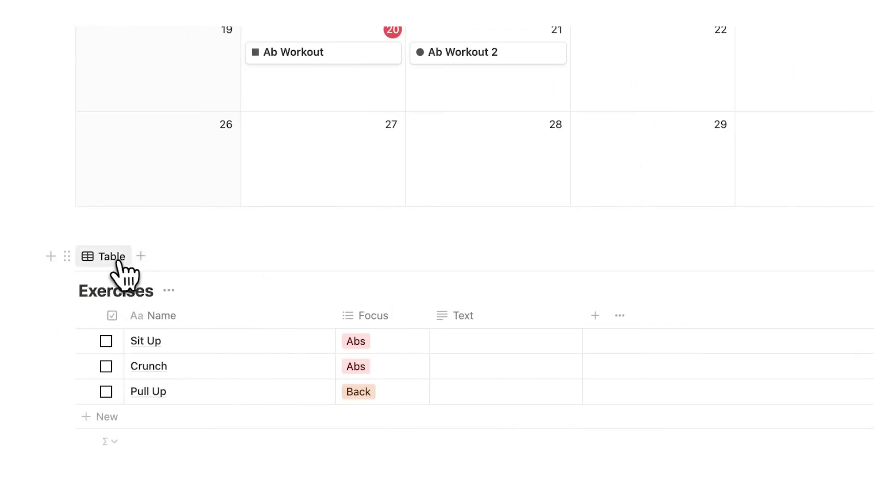
# - Duplicate the Table view, name it 'gallery', and switch its layout to Gallery cards
pyautogui.click(118, 258)
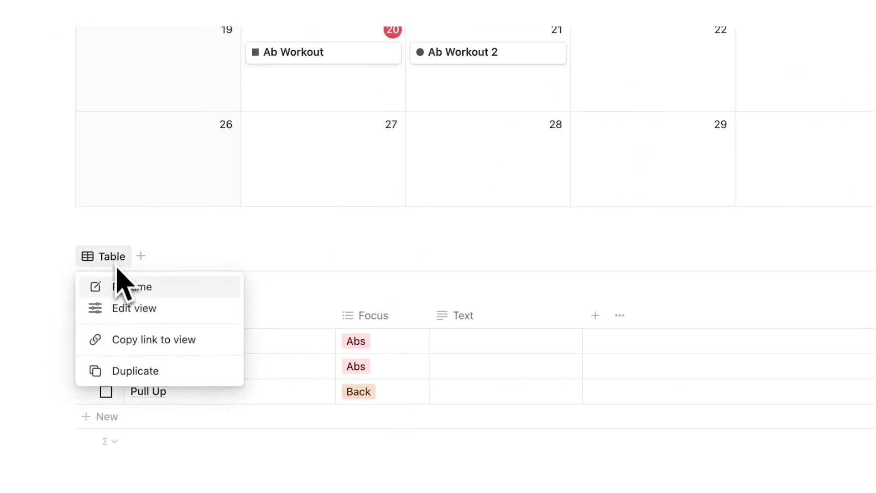
pyautogui.click(137, 369)
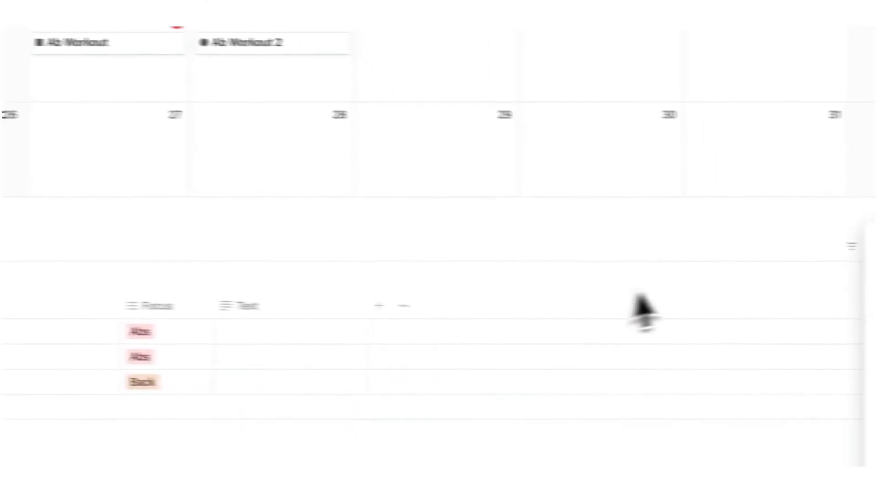
pyautogui.write('gallery')
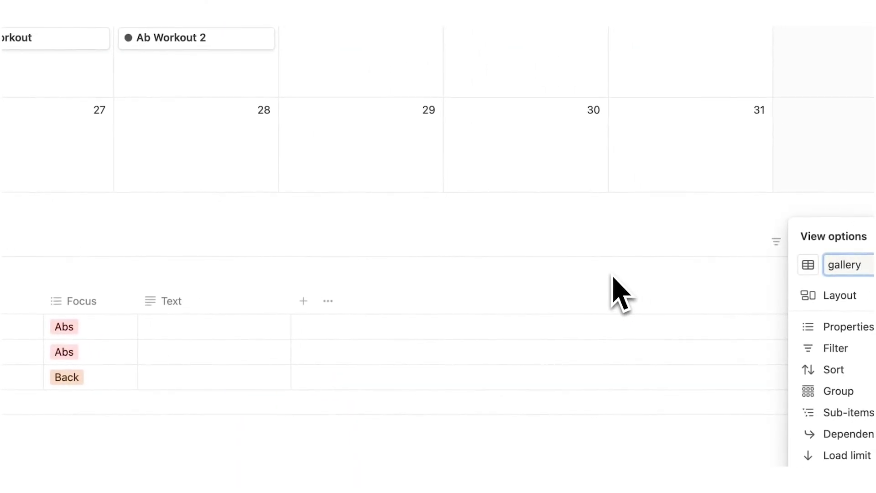
pyautogui.press('Escape')
pyautogui.click(723, 218)
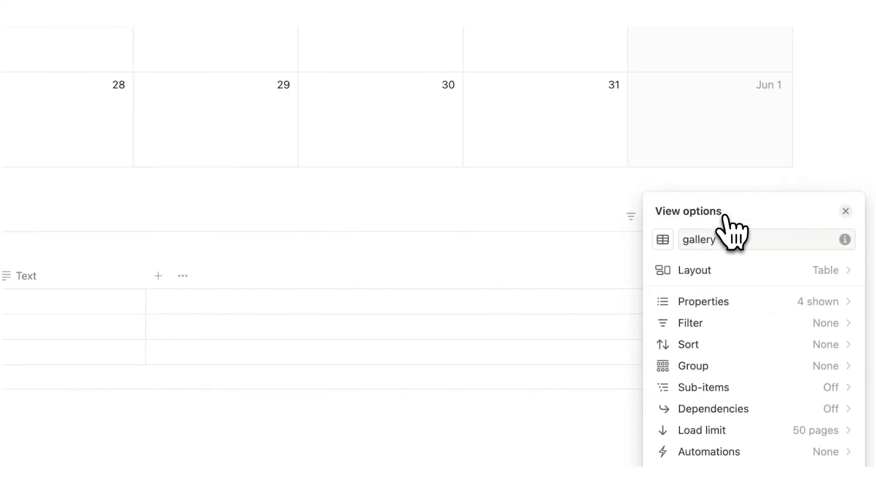
pyautogui.click(729, 269)
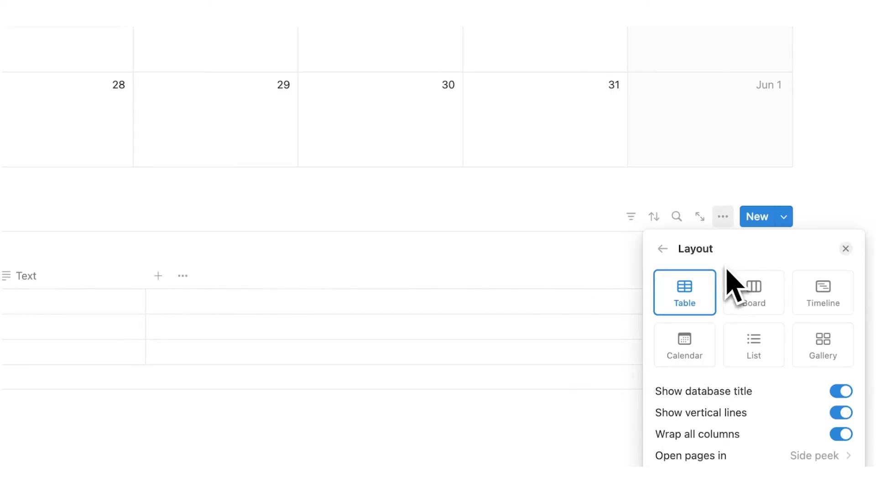
pyautogui.click(822, 346)
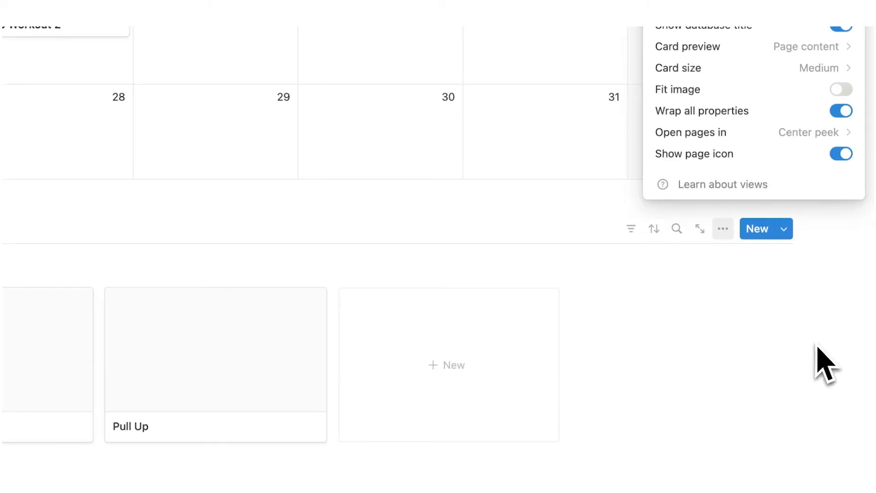
pyautogui.press('Escape')
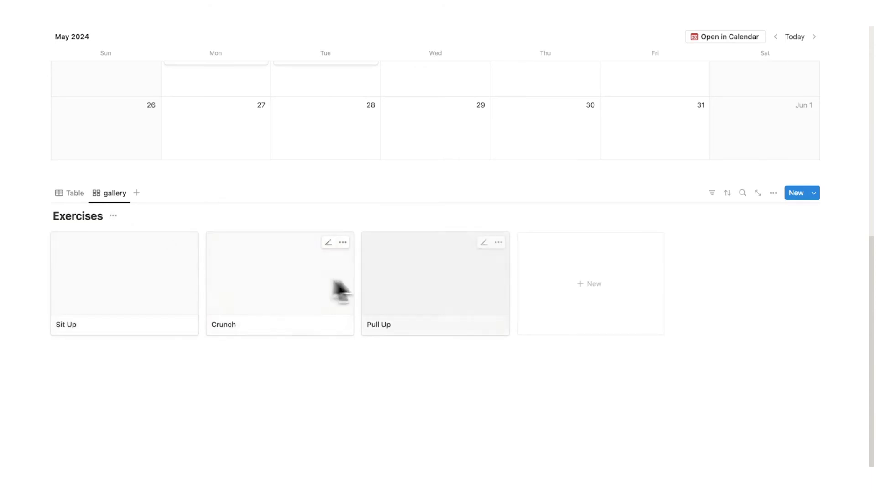
# - Reposition Pull Up's cover image down so the bar shows, and add a URL property
pyautogui.scroll(2, 673, 327)
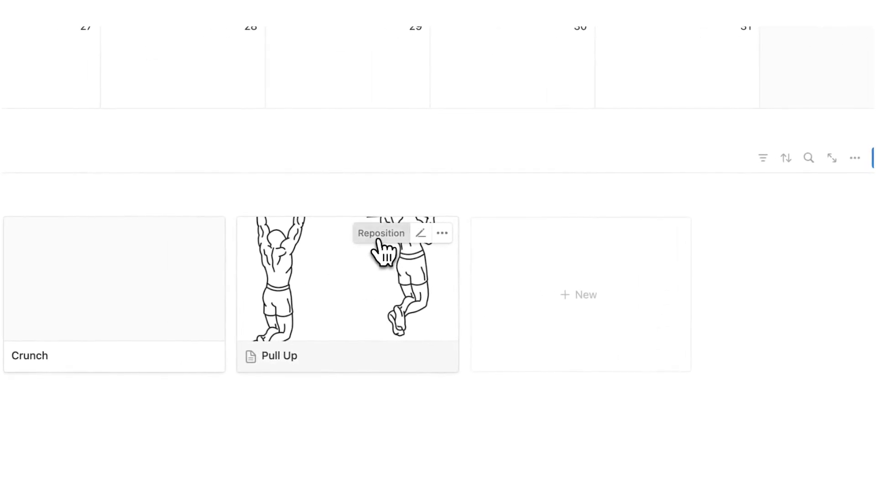
pyautogui.click(377, 233)
pyautogui.moveTo(375, 293); pyautogui.dragTo(381, 371)
pyautogui.click(377, 388)
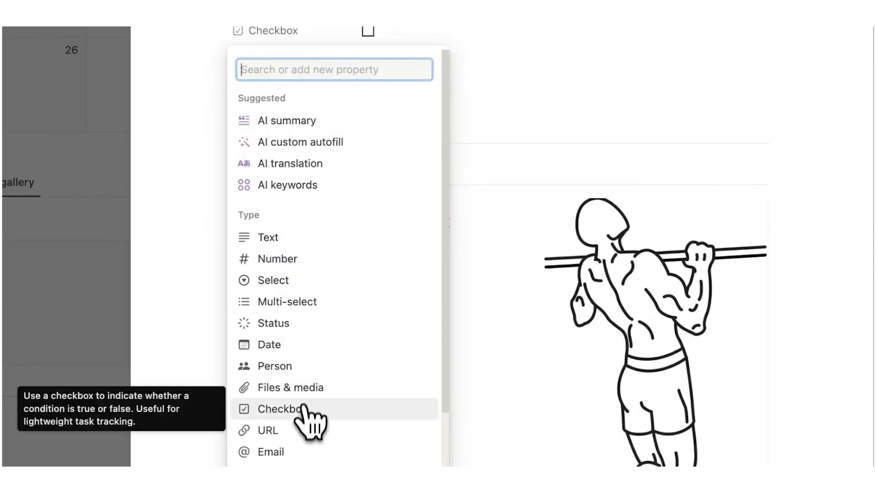
pyautogui.click(302, 429)
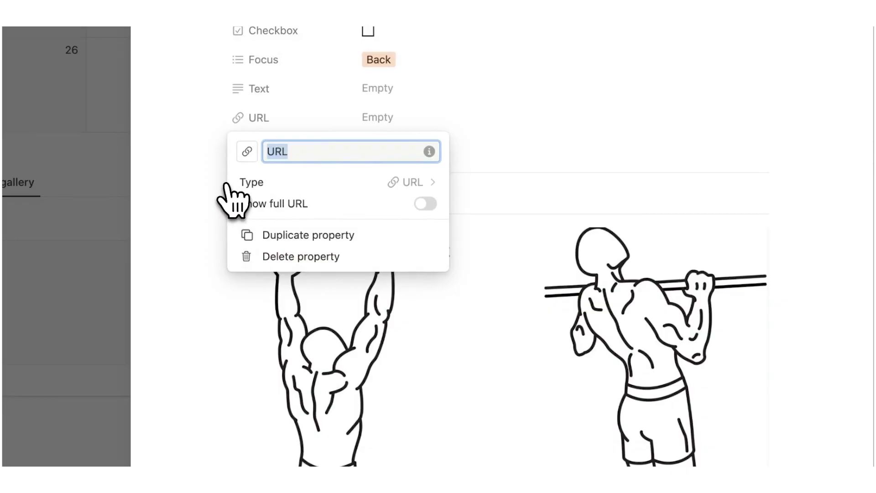
# - Name the URL property 'how to', then tick Sit Up and Crunch as done
pyautogui.write('how to')
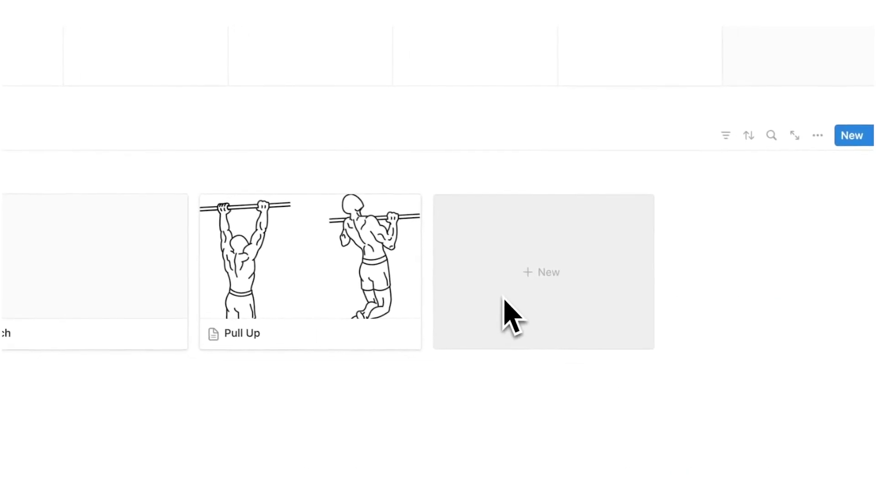
pyautogui.scroll(5, 566, 340)
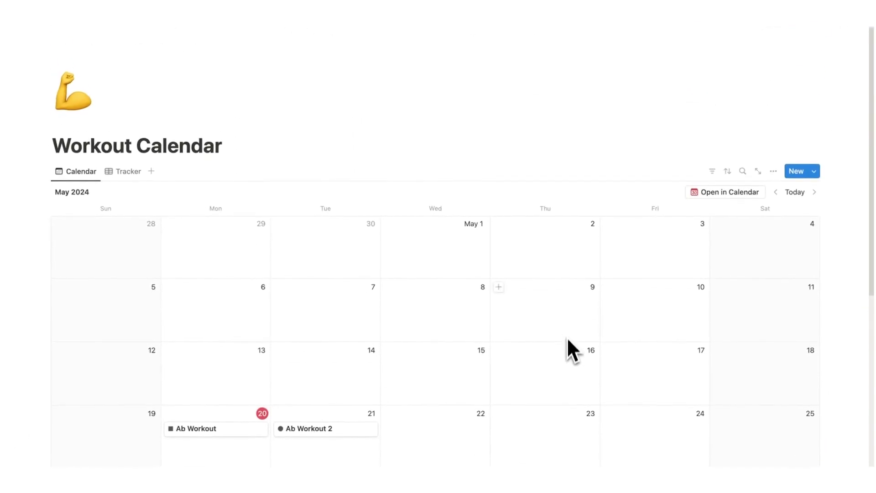
pyautogui.scroll(2, 131, 111)
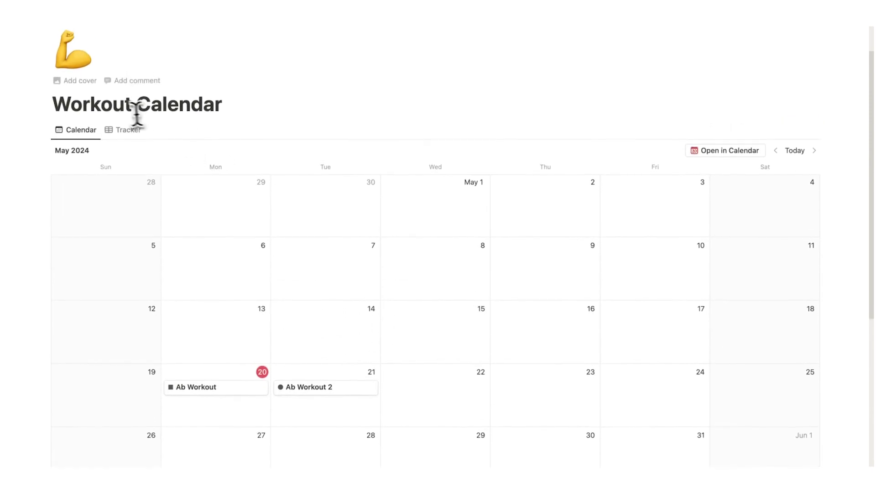
pyautogui.moveTo(64, 118); pyautogui.dragTo(238, 121)
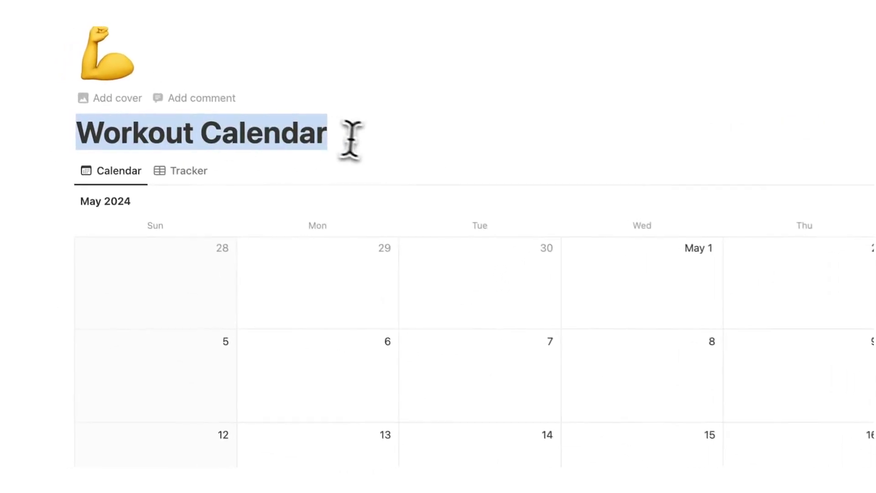
pyautogui.click(475, 270)
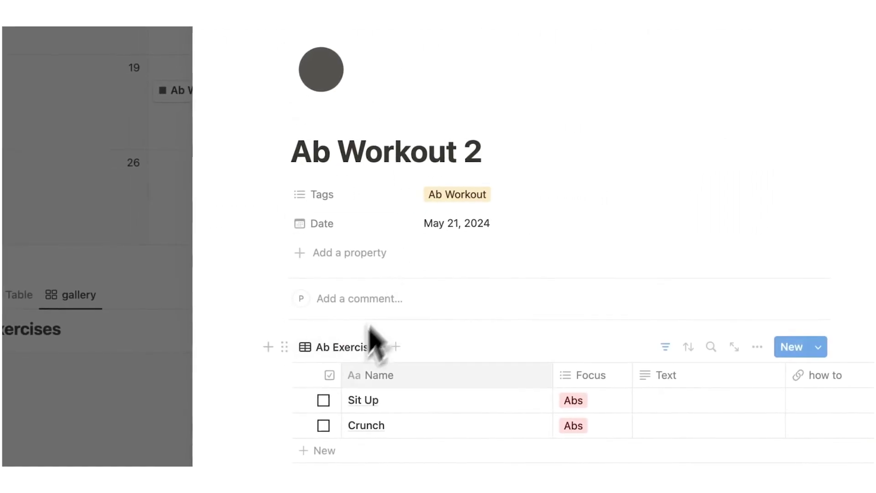
pyautogui.click(325, 400)
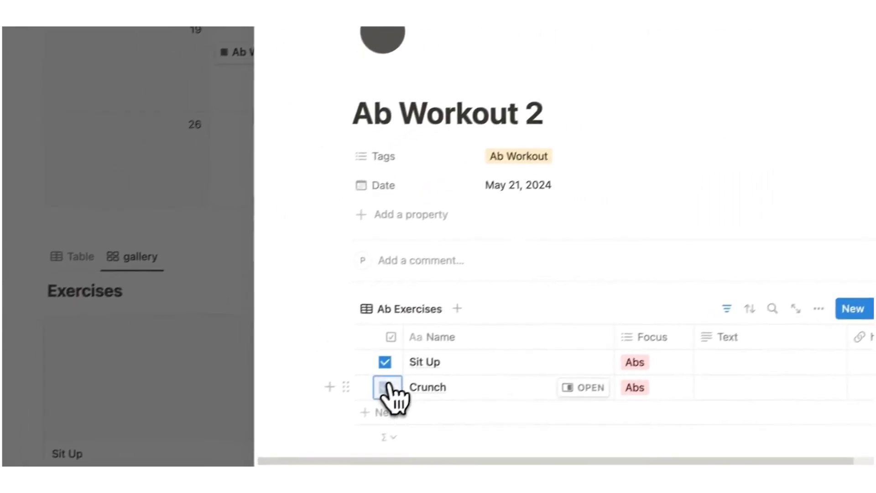
pyautogui.click(387, 388)
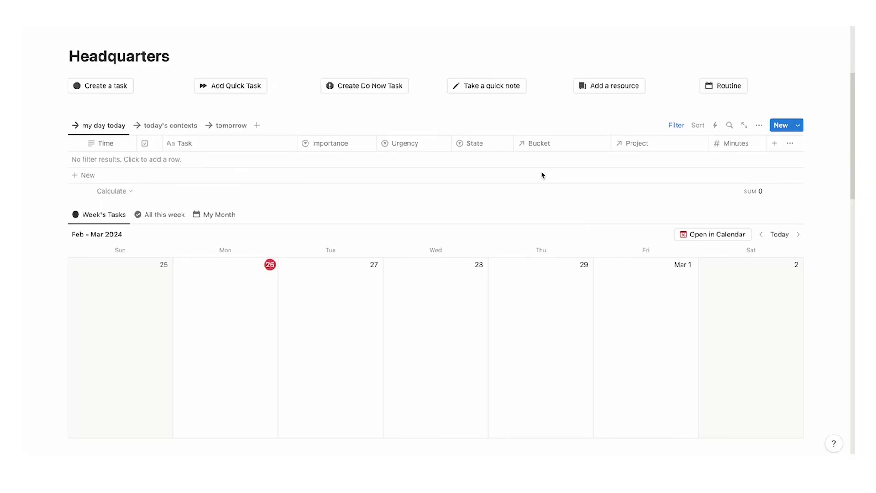
# - Open the Job view's two filter rules and link the Sales Report project to Job
pyautogui.scroll(-15, 542, 175)
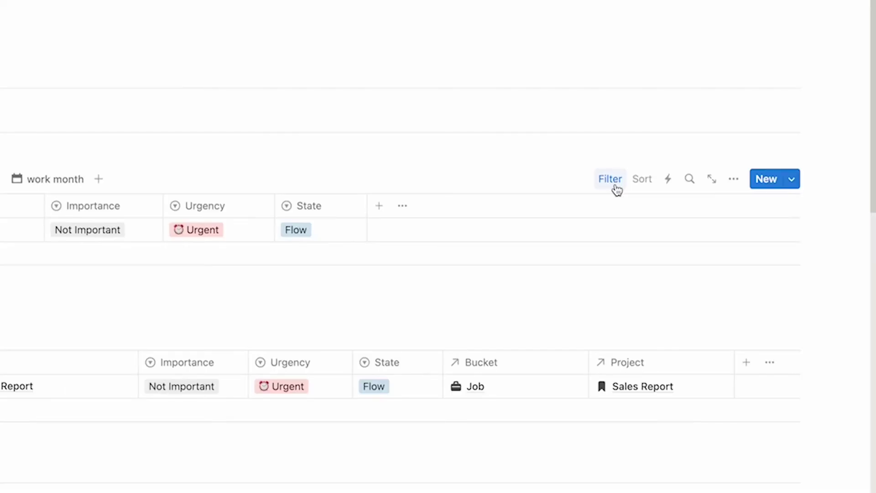
pyautogui.click(611, 179)
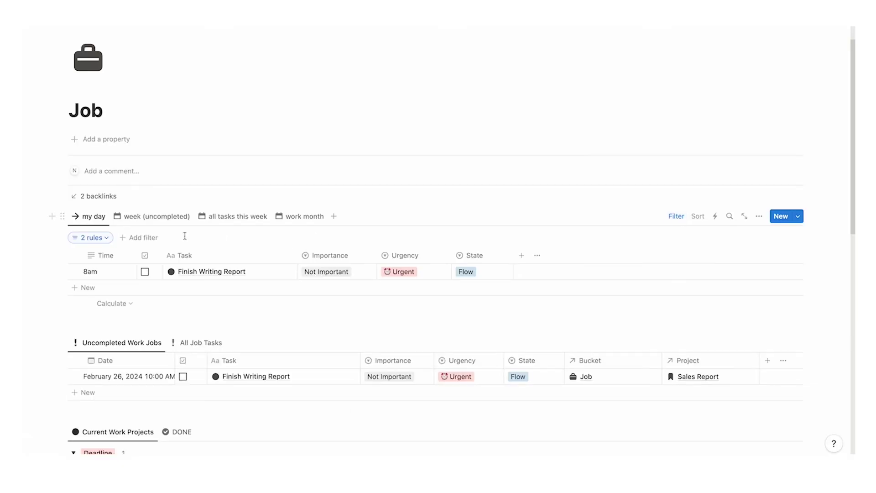
pyautogui.click(100, 240)
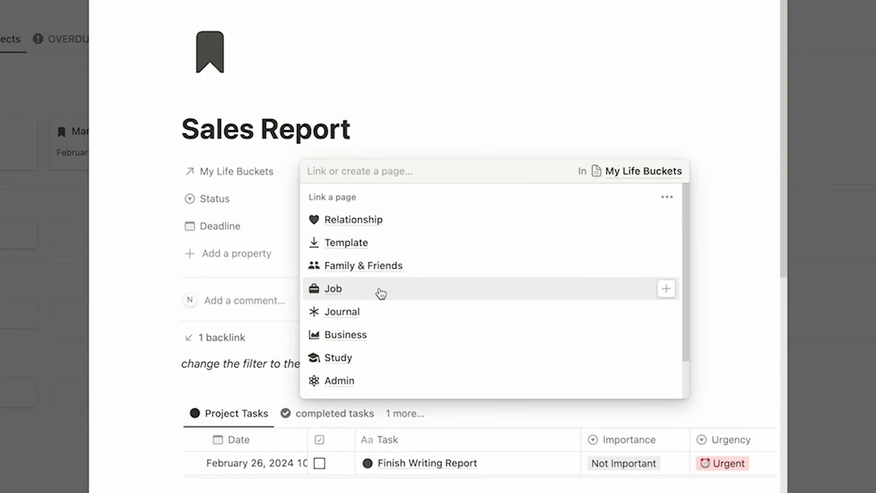
pyautogui.click(359, 294)
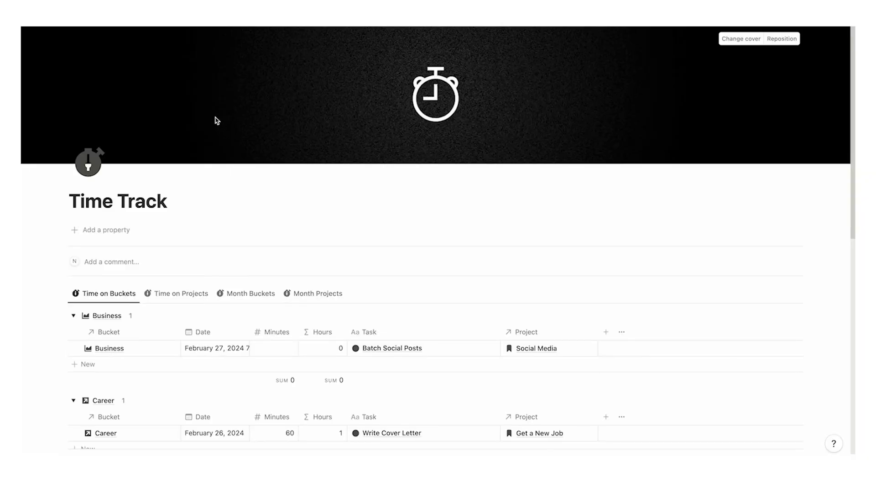
pyautogui.scroll(-3, 215, 117)
pyautogui.scroll(-2, 214, 118)
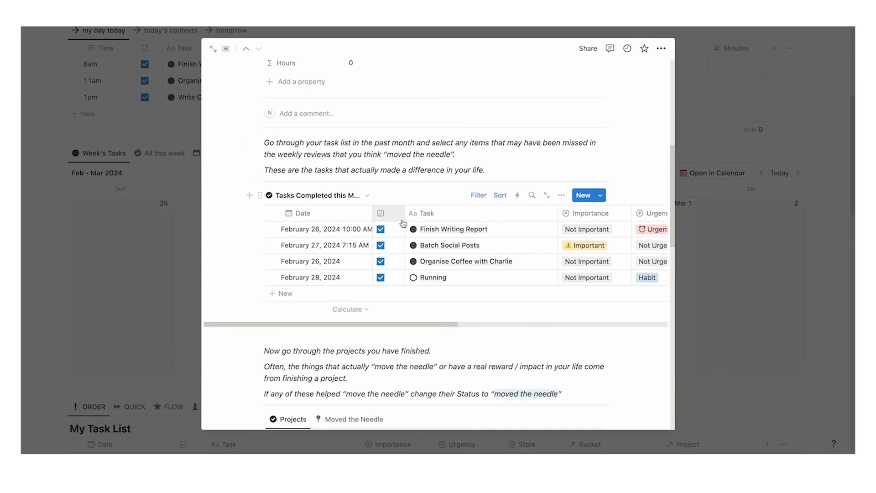